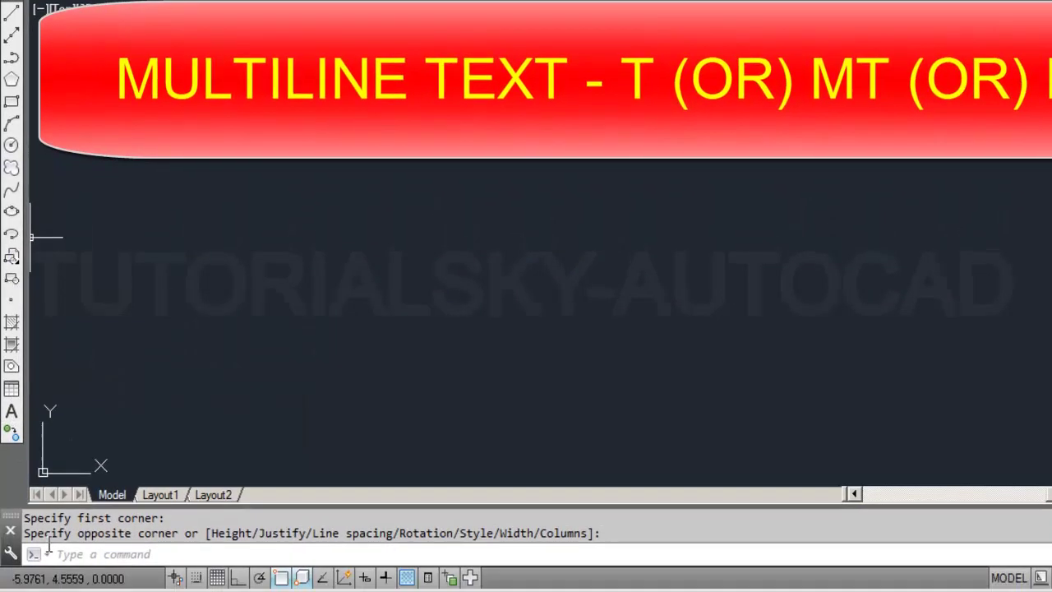
# - Enter T, the MTEXT alias, at the command line without running it yet
pyautogui.click(88, 557)
pyautogui.write('T')
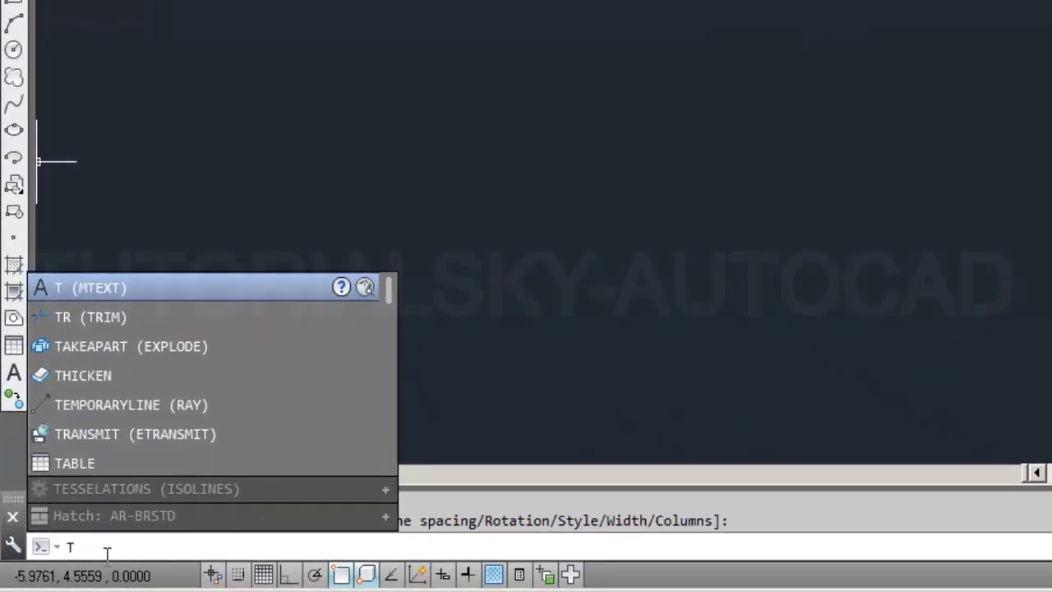
# - Run MTEXT and draw a wide text box near the top of the drawing
pyautogui.press('Return')
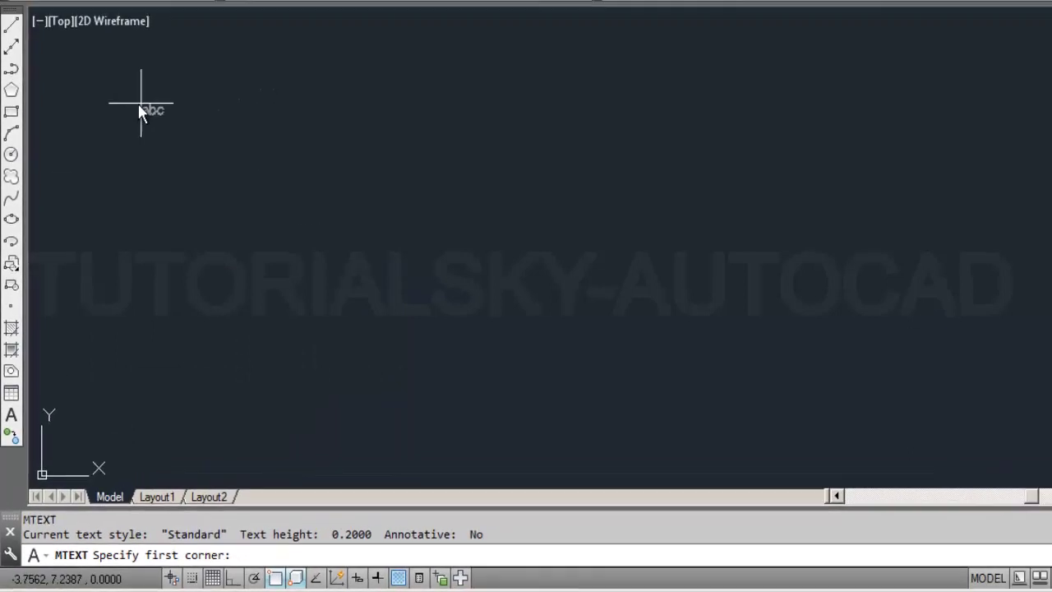
pyautogui.click(131, 110)
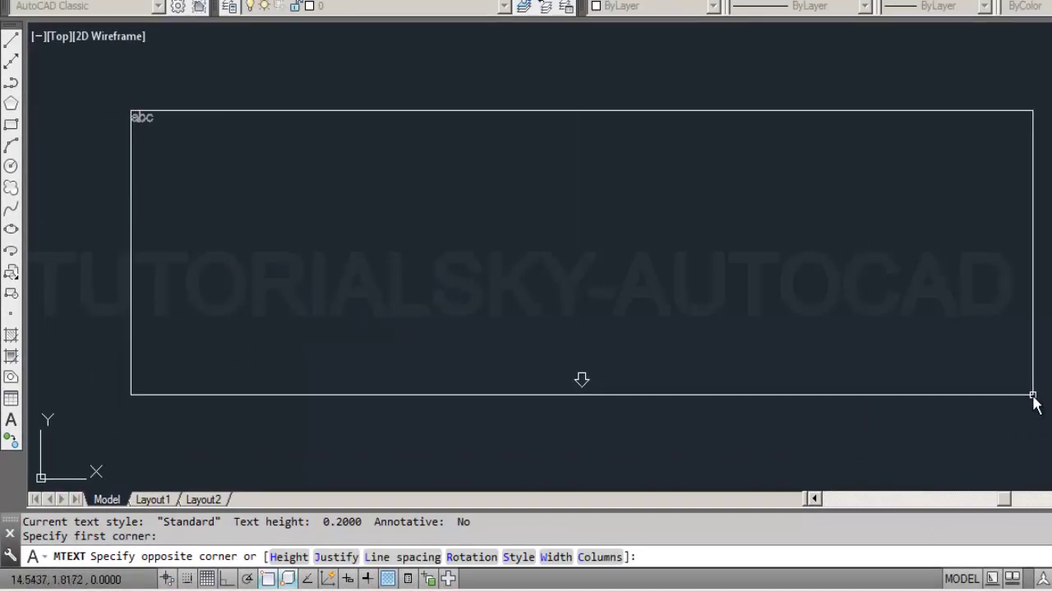
pyautogui.click(977, 407)
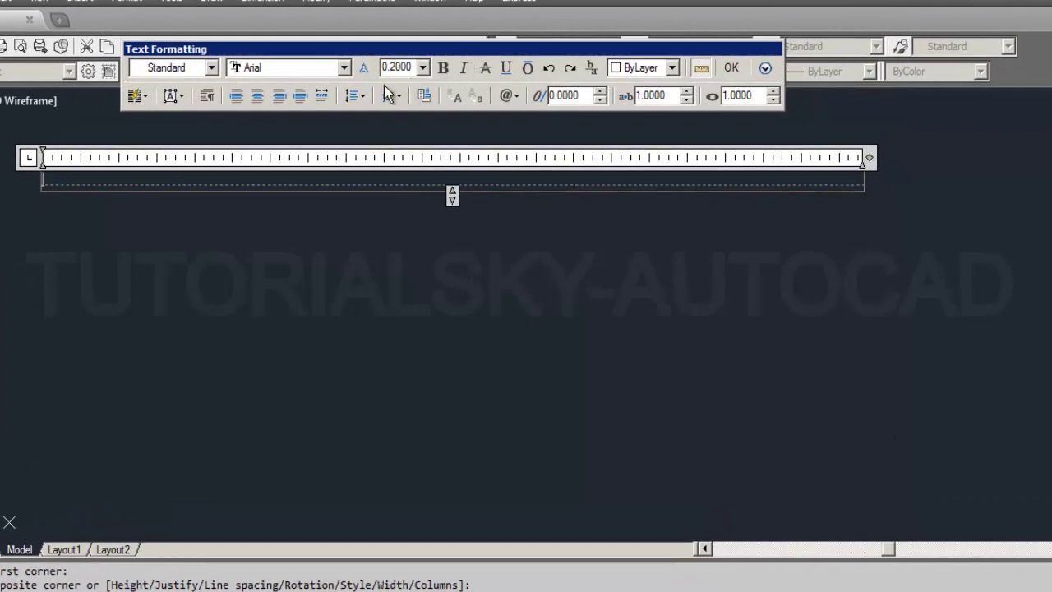
# - Keep the Arial font and type 'Auto CAD' as the first line of text
pyautogui.click(344, 68)
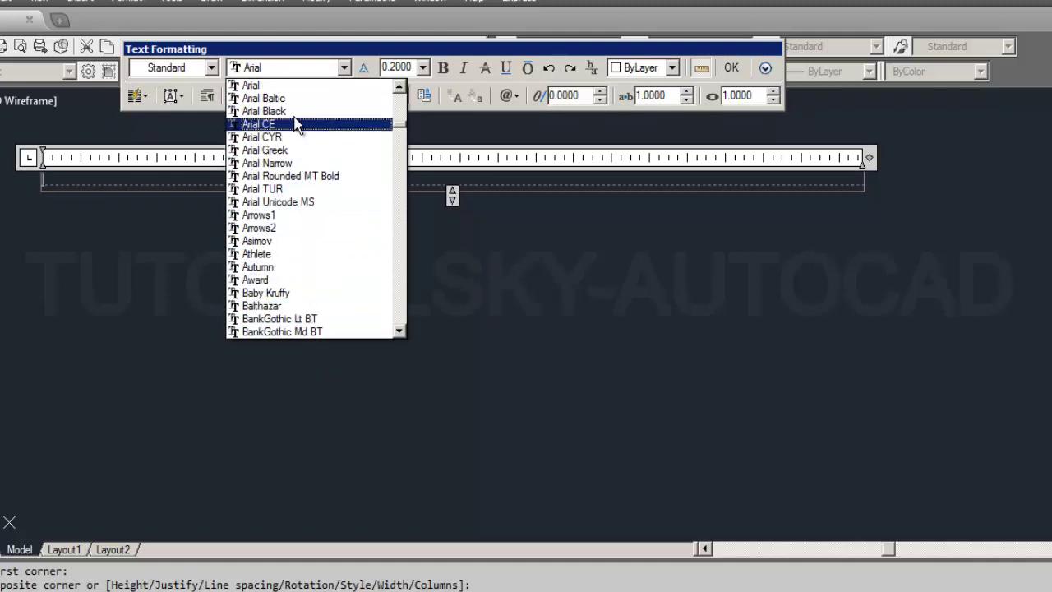
pyautogui.click(109, 185)
pyautogui.write('A')
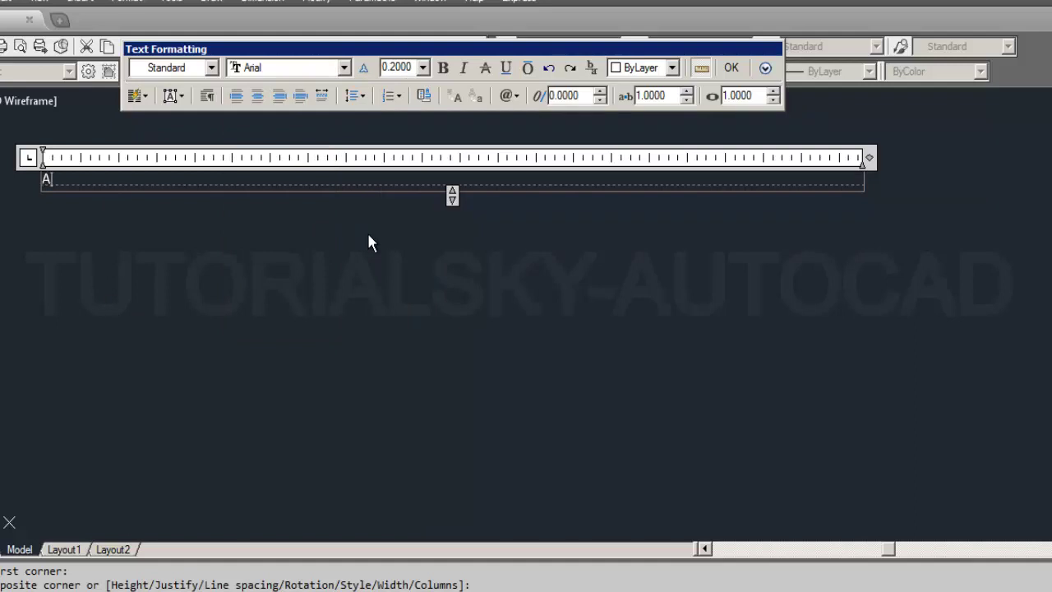
pyautogui.write('u')
pyautogui.write('to C')
pyautogui.write('AD')
# - Select 'Auto CAD' and try the Arial Rounded MT Bold and Copperplate Gothic Bold fonts
pyautogui.moveTo(110, 178); pyautogui.dragTo(13, 179)
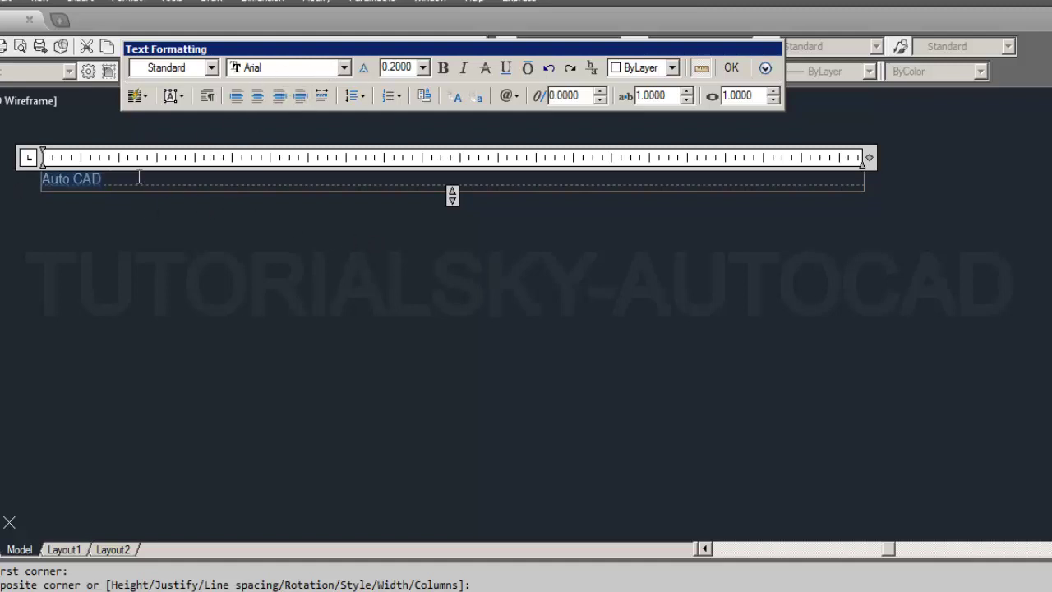
pyautogui.click(344, 68)
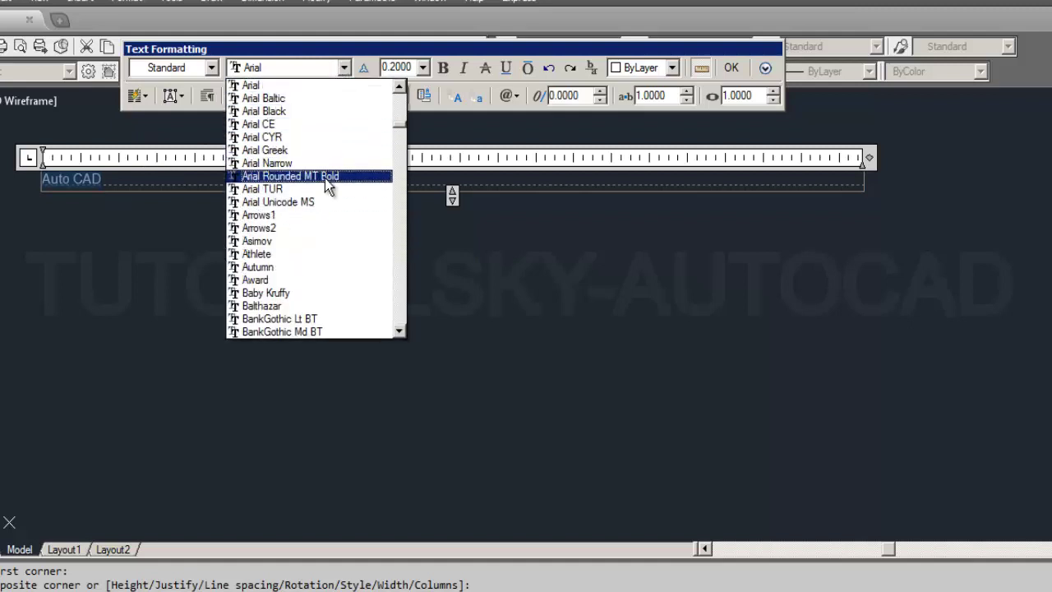
pyautogui.click(324, 177)
pyautogui.click(343, 69)
pyautogui.scroll(-2, 301, 239)
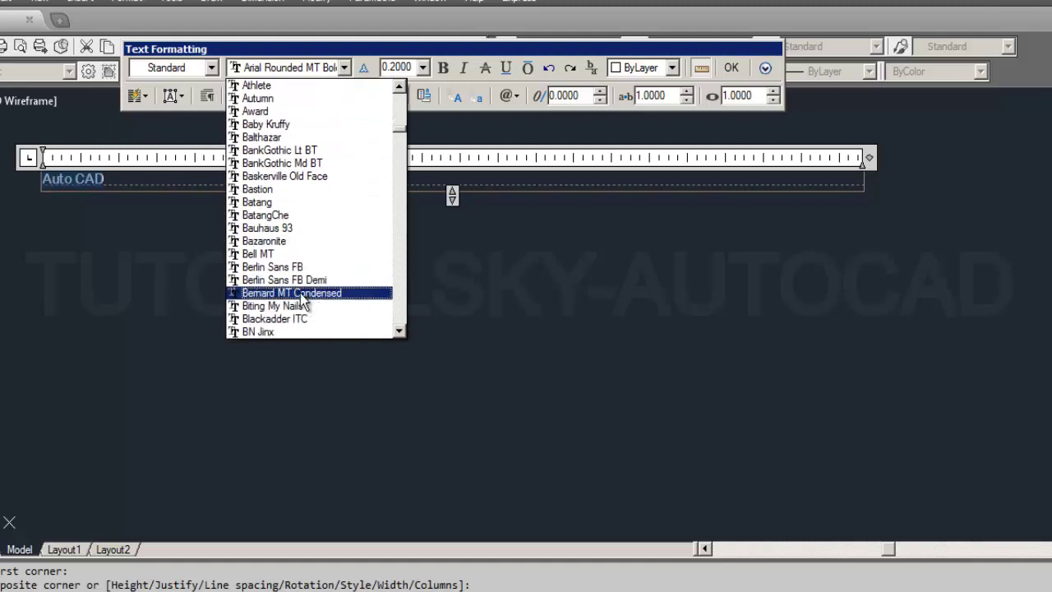
pyautogui.scroll(-2, 301, 304)
pyautogui.scroll(-2, 300, 320)
pyautogui.scroll(-2, 302, 326)
pyautogui.scroll(-2, 301, 326)
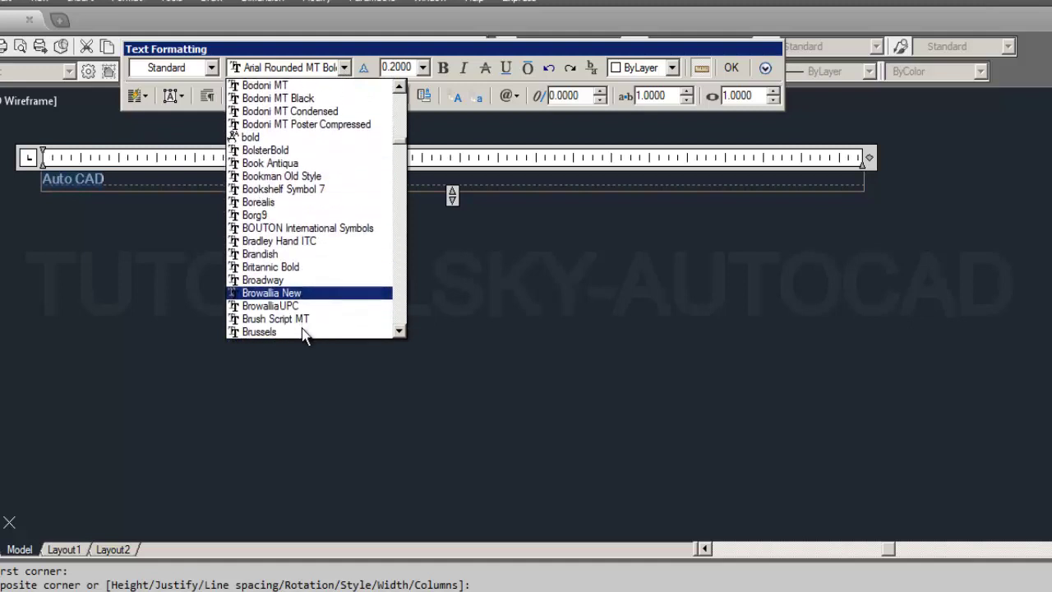
pyautogui.scroll(-3, 302, 326)
pyautogui.scroll(-2, 301, 321)
pyautogui.scroll(-2, 320, 300)
pyautogui.scroll(-3, 336, 314)
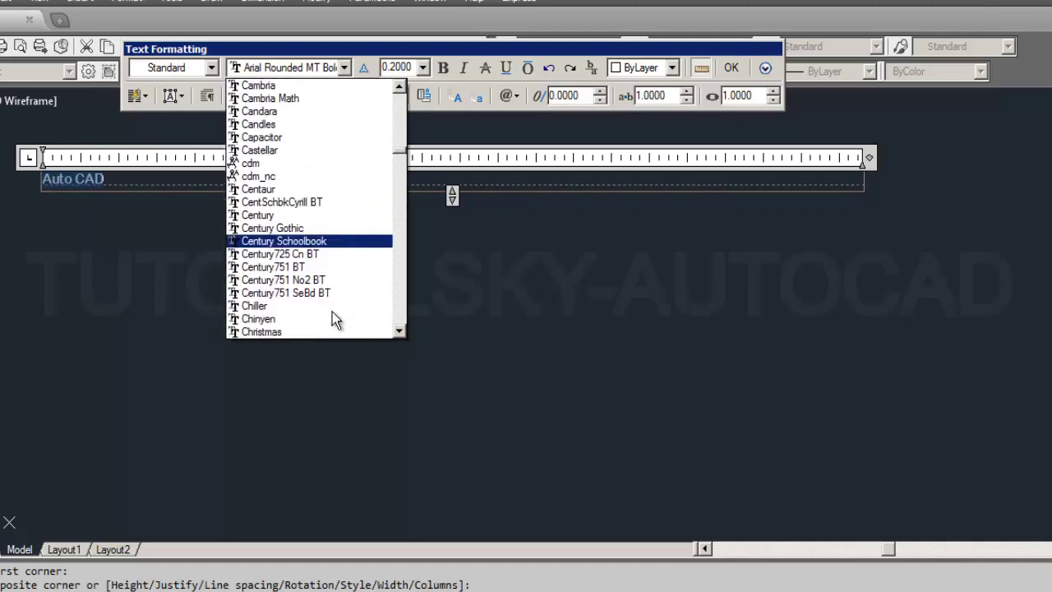
pyautogui.scroll(-3, 331, 329)
pyautogui.scroll(-2, 327, 329)
pyautogui.scroll(-2, 331, 246)
pyautogui.scroll(-1, 331, 189)
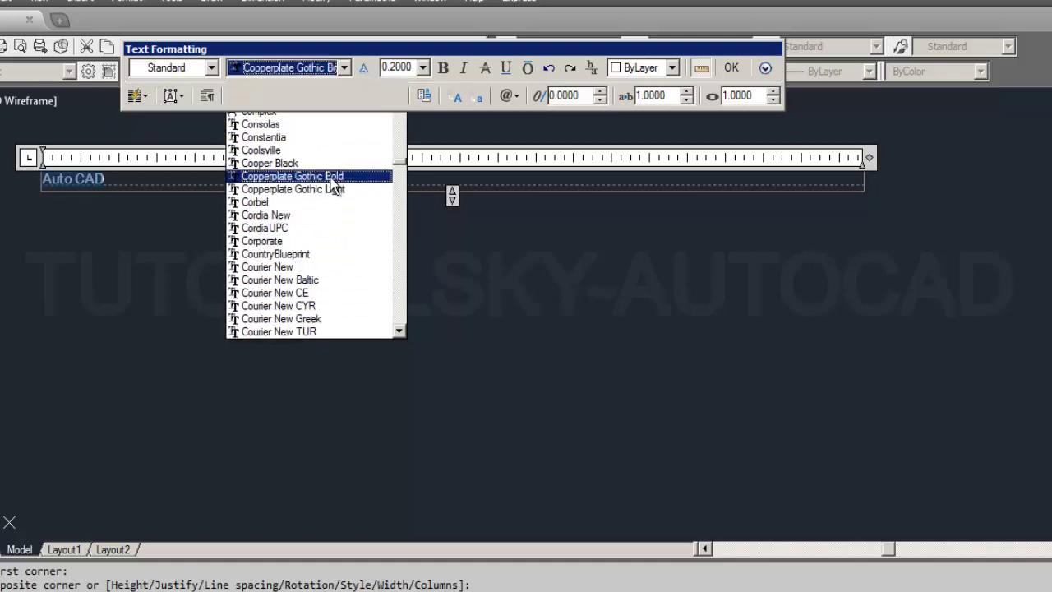
pyautogui.click(331, 175)
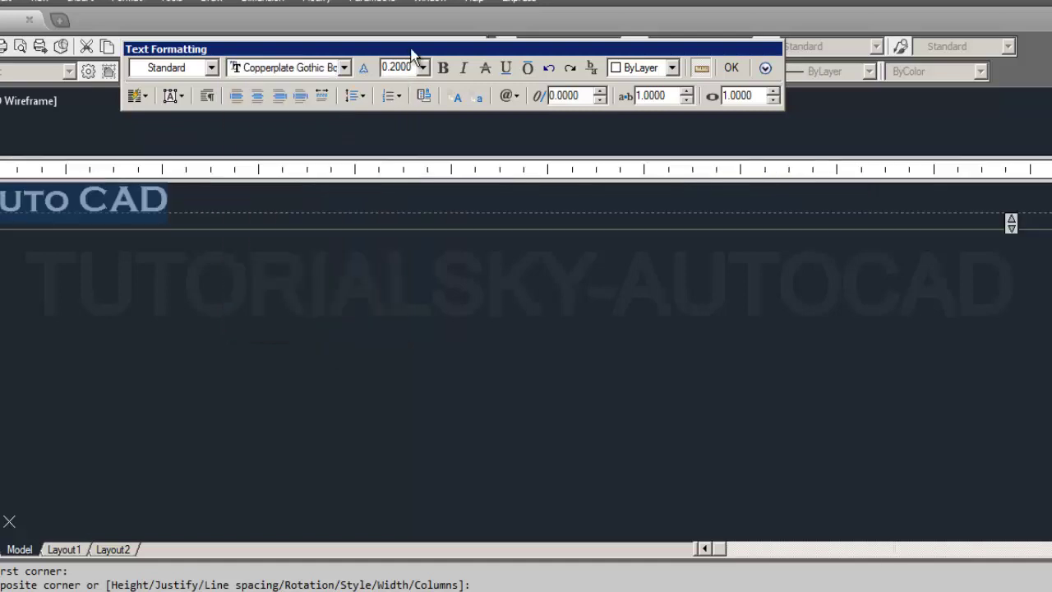
# - Set 'Auto CAD' to the DFPOP1-W9 font and commit the text
pyautogui.click(345, 68)
pyautogui.scroll(-3, 325, 299)
pyautogui.scroll(-1, 321, 299)
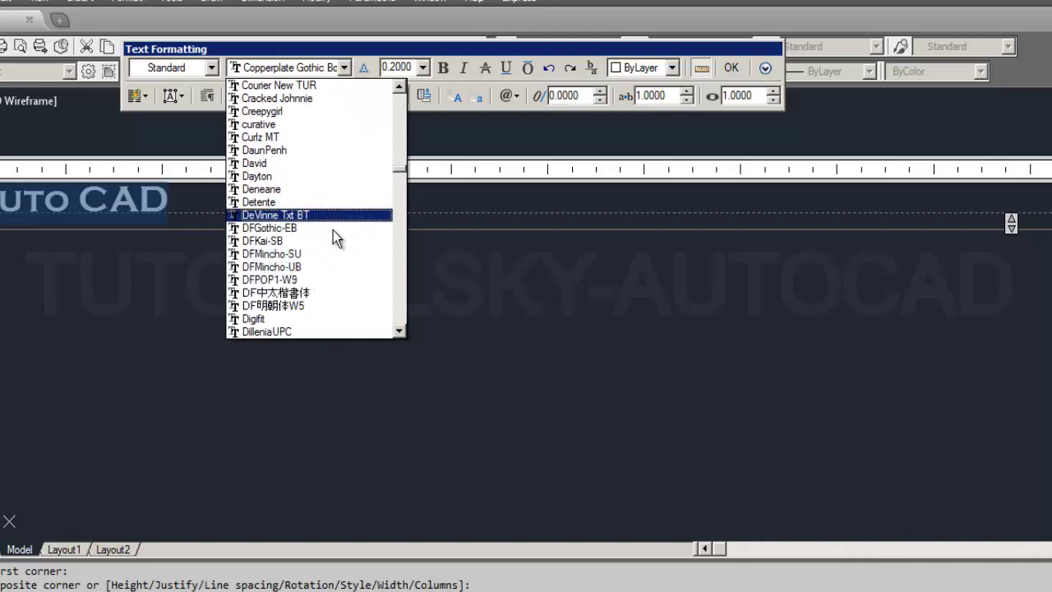
pyautogui.click(305, 279)
pyautogui.click(168, 206)
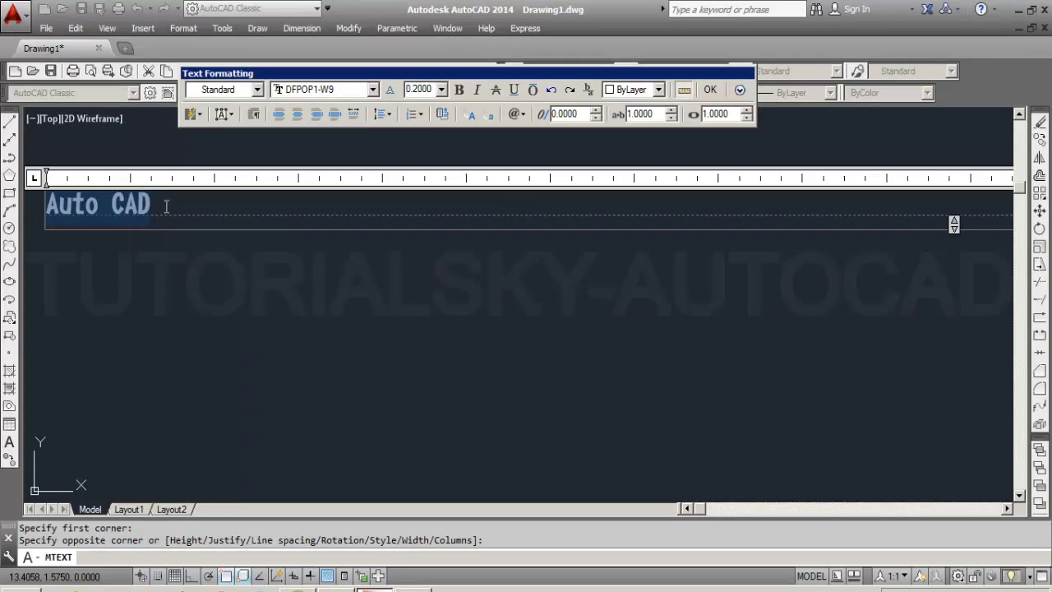
pyautogui.click(709, 91)
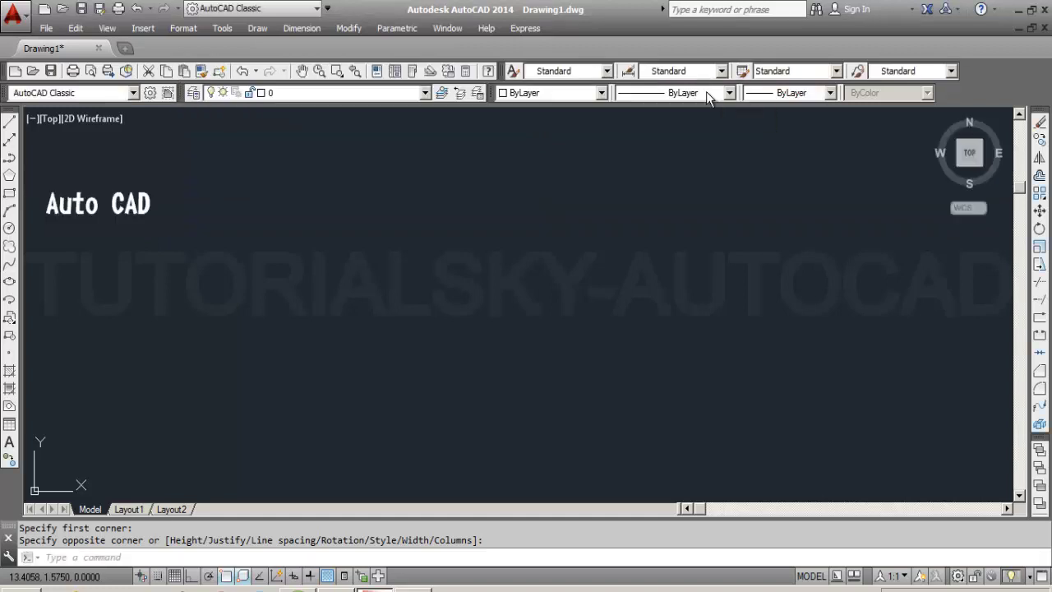
# - Reopen the MText and type MECHANICAL, CIVIL and ELECTRICAL on separate lines after 'Auto CAD'
pyautogui.doubleClick(141, 212)
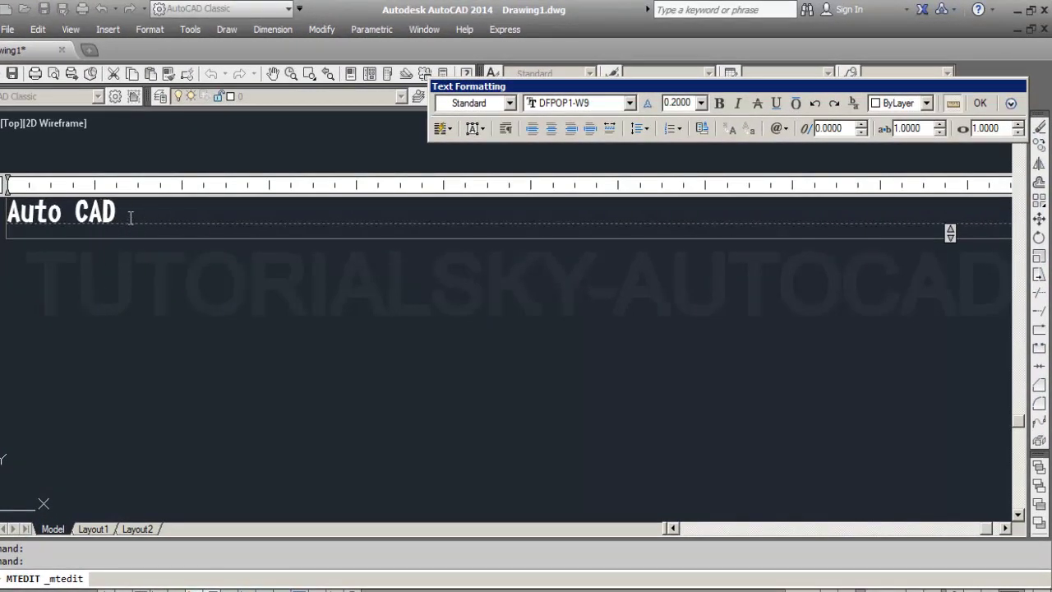
pyautogui.click(130, 214)
pyautogui.press('Return')
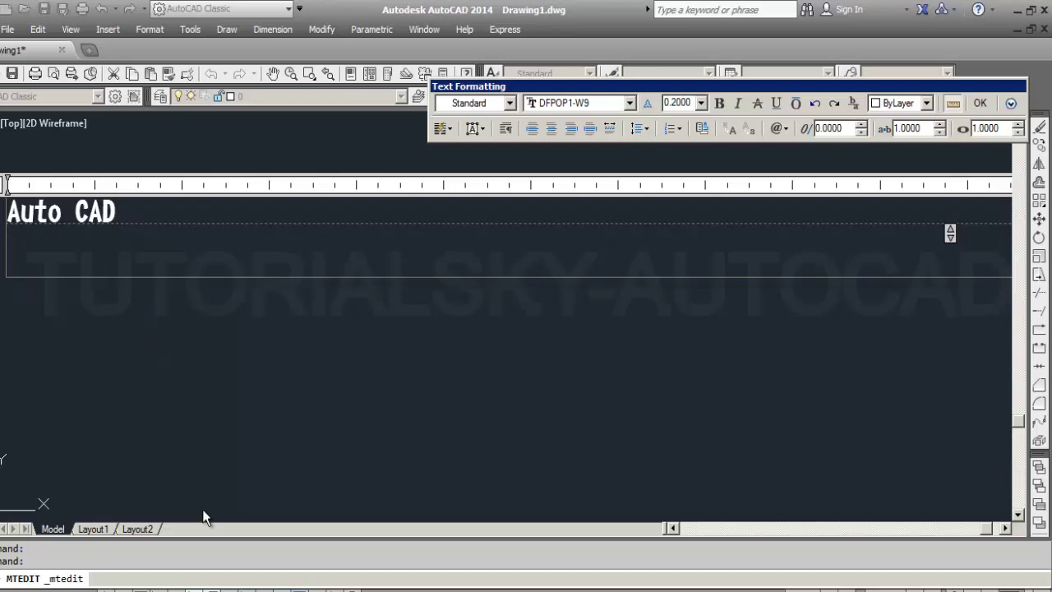
pyautogui.write('ME')
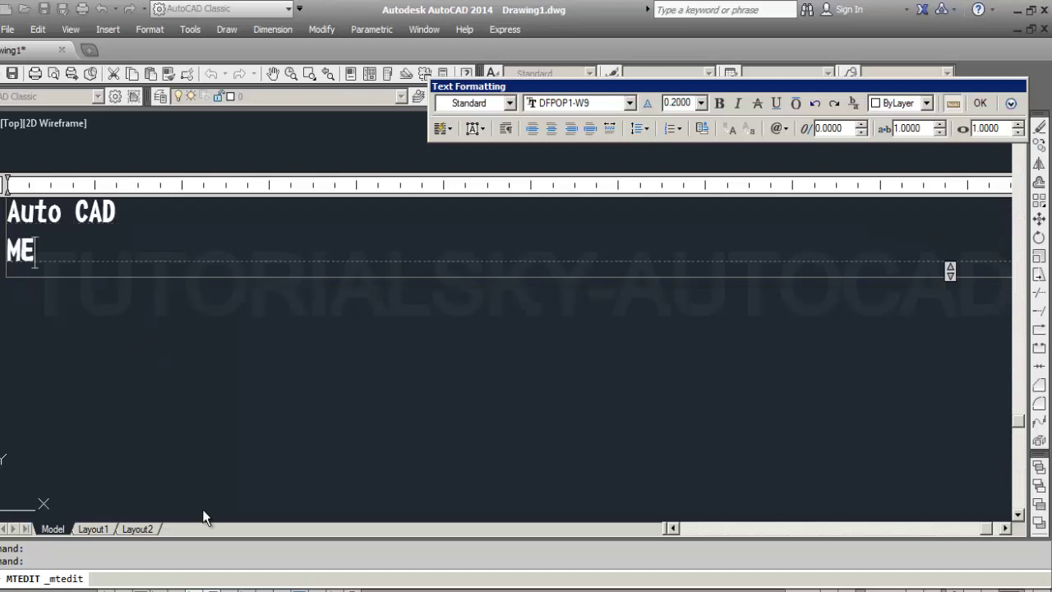
pyautogui.write('CH')
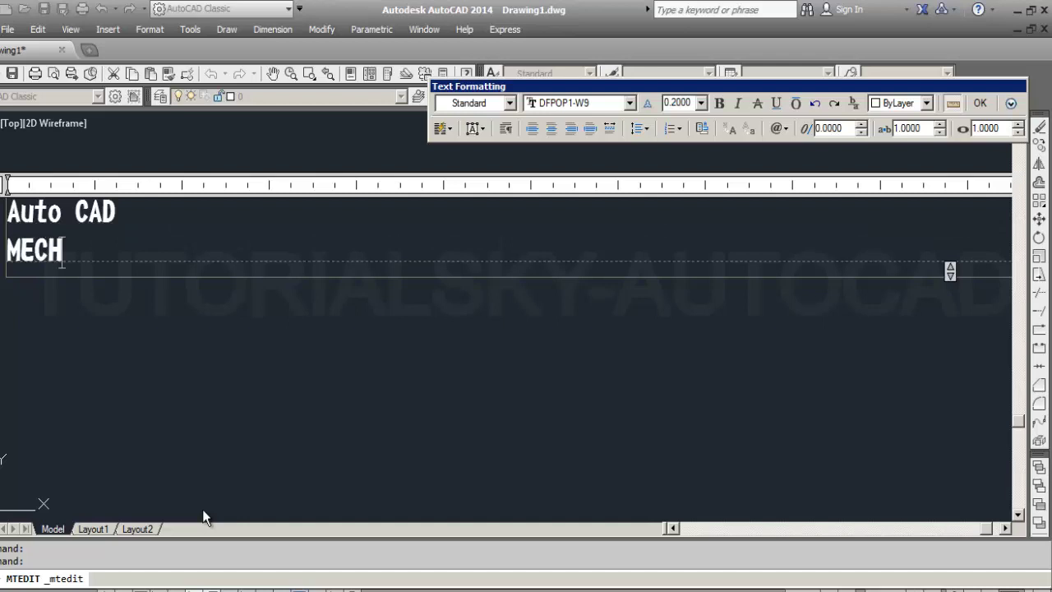
pyautogui.write('ANICA')
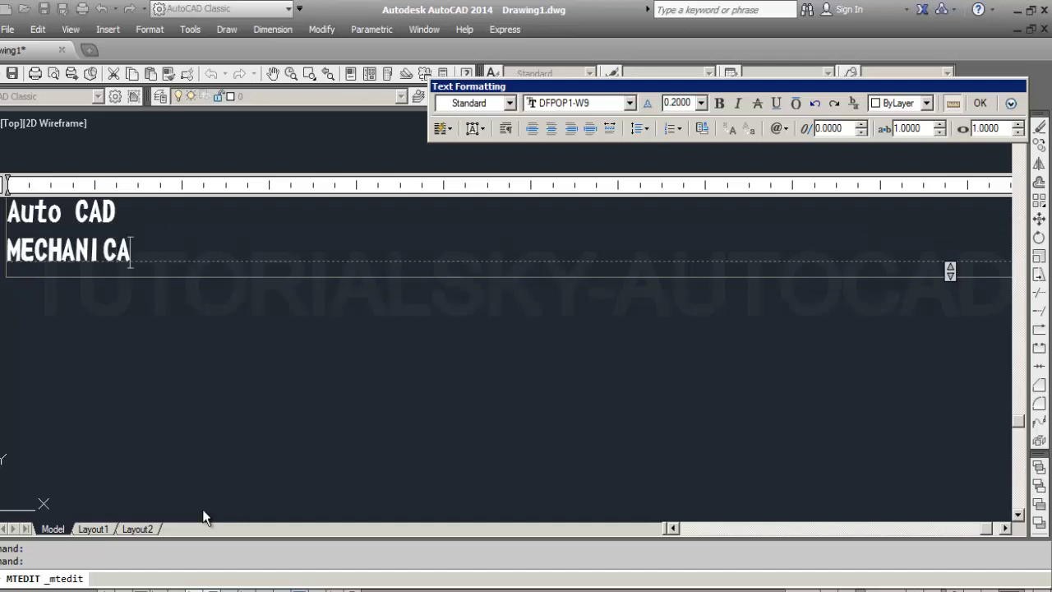
pyautogui.write('L')
pyautogui.press('Return')
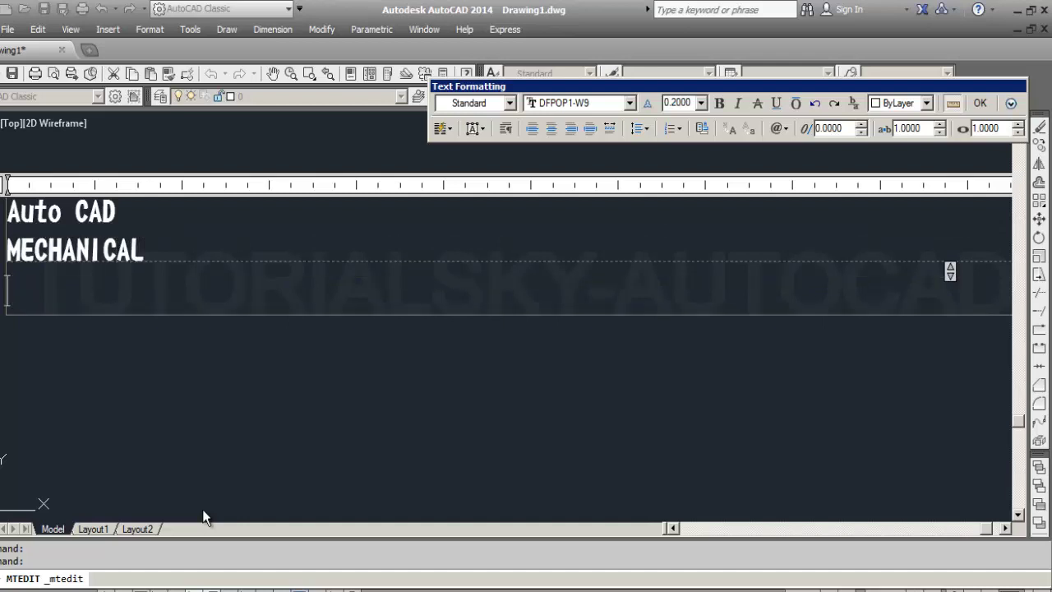
pyautogui.write('CI')
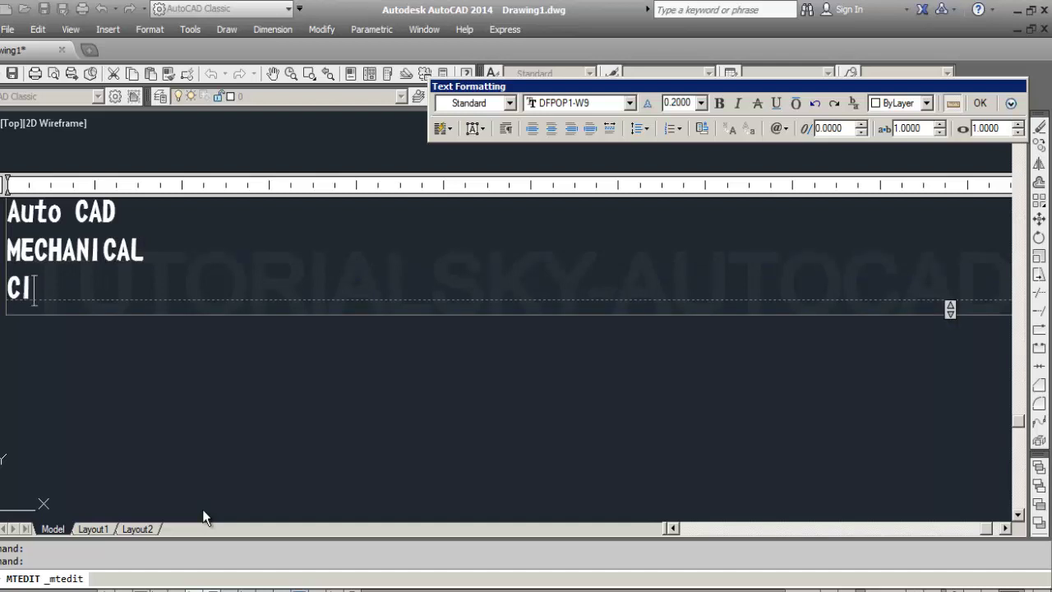
pyautogui.write('VIL')
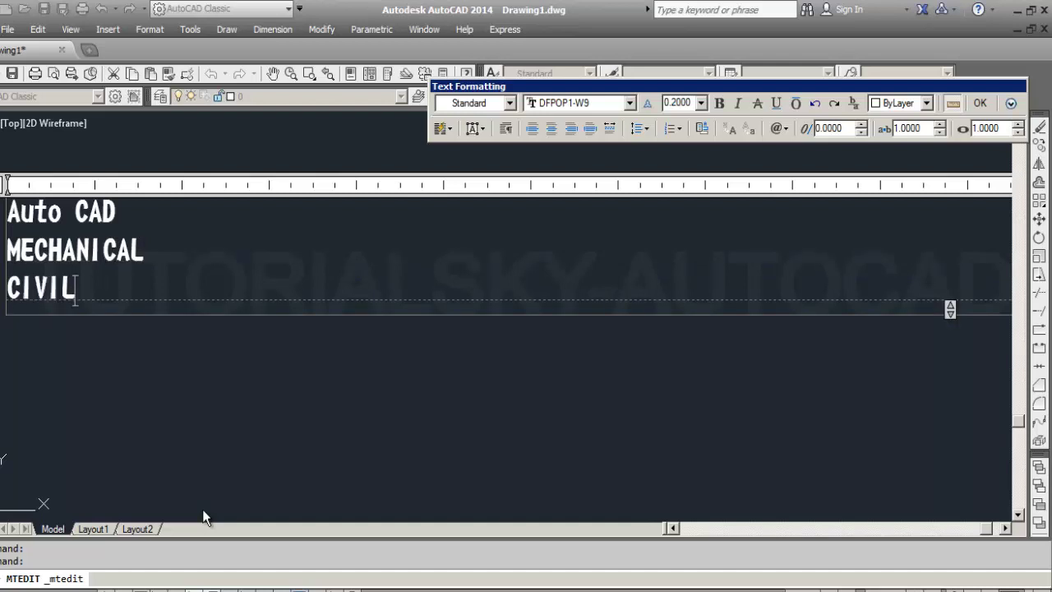
pyautogui.press('Return')
pyautogui.write('EL')
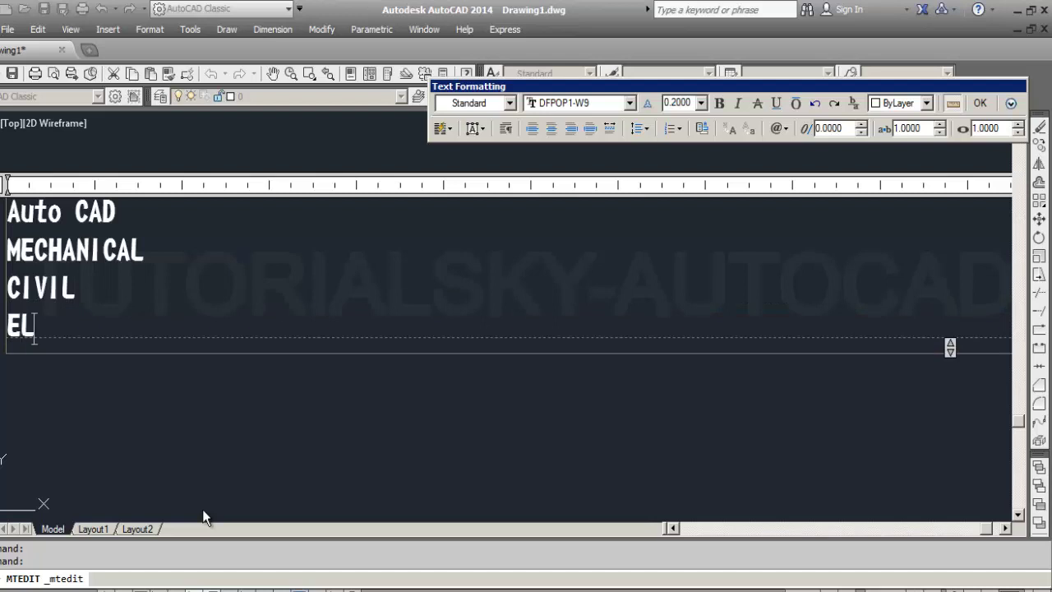
pyautogui.write('ECTRI')
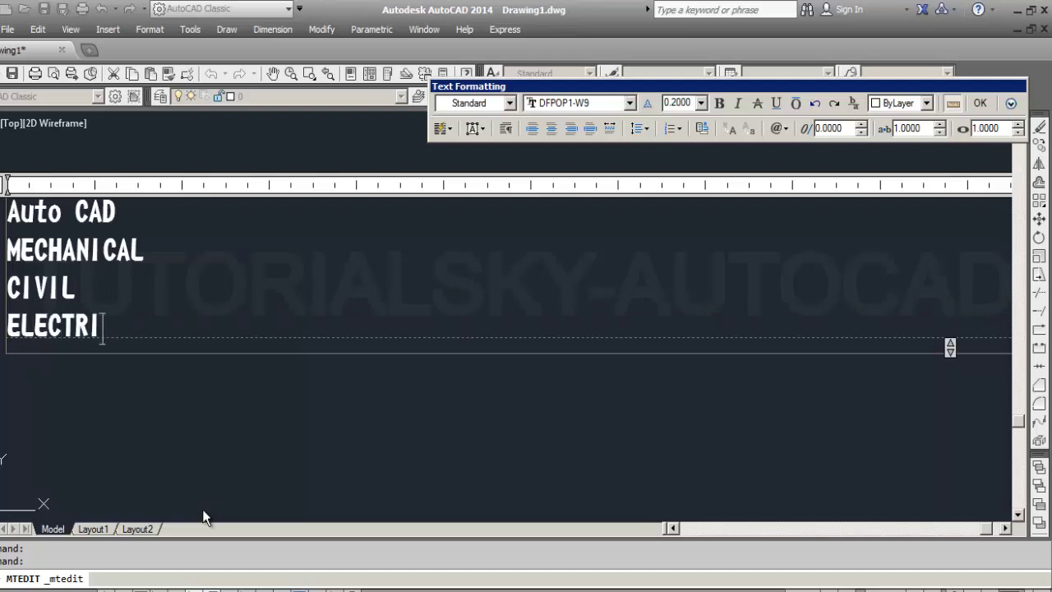
pyautogui.write('CAL')
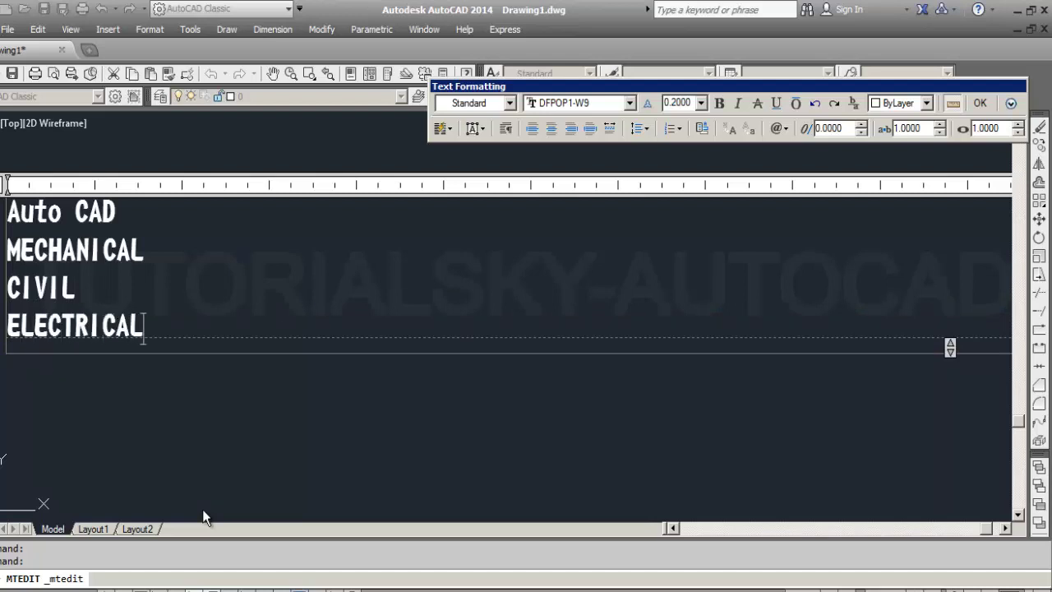
# - Commit the lines, reopen the text, and set MECHANICAL's text height to 0.6000
pyautogui.click(979, 104)
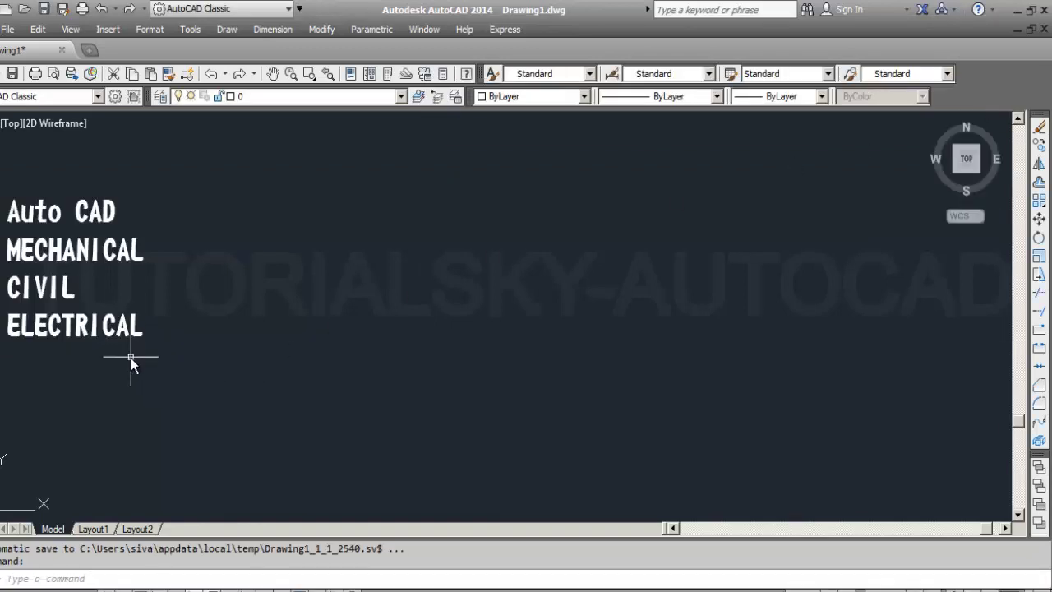
pyautogui.doubleClick(133, 335)
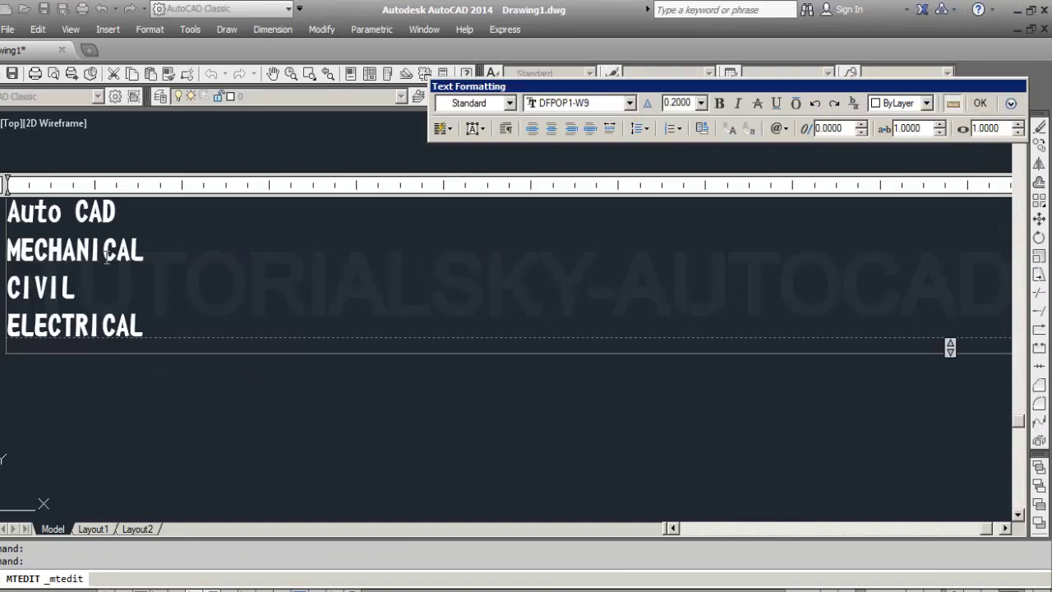
pyautogui.moveTo(145, 251); pyautogui.dragTo(6, 250)
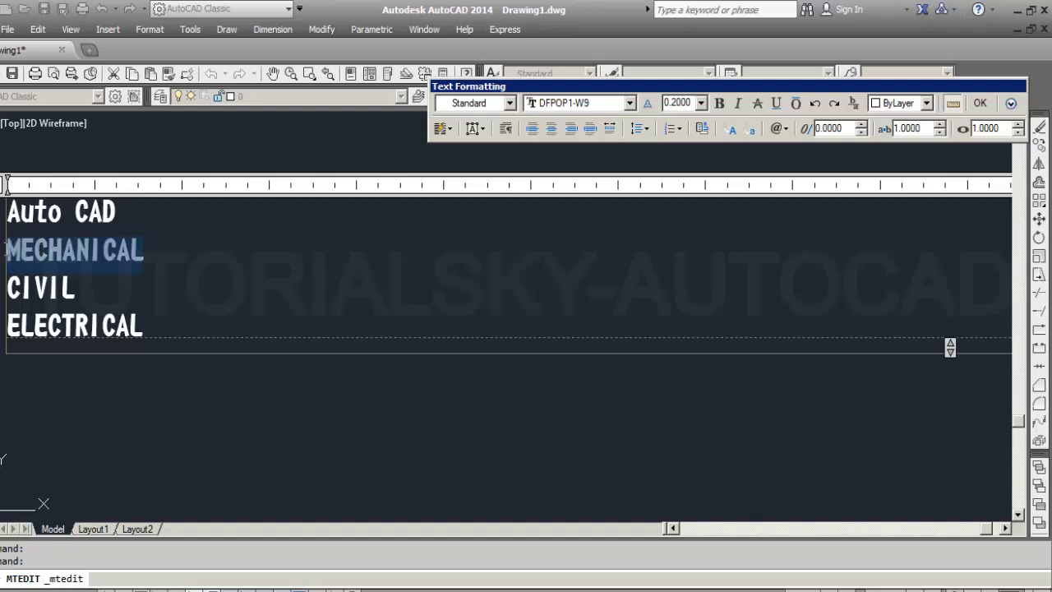
pyautogui.click(692, 100)
pyautogui.press('BackSpace')
pyautogui.write('6')
pyautogui.press('Return')
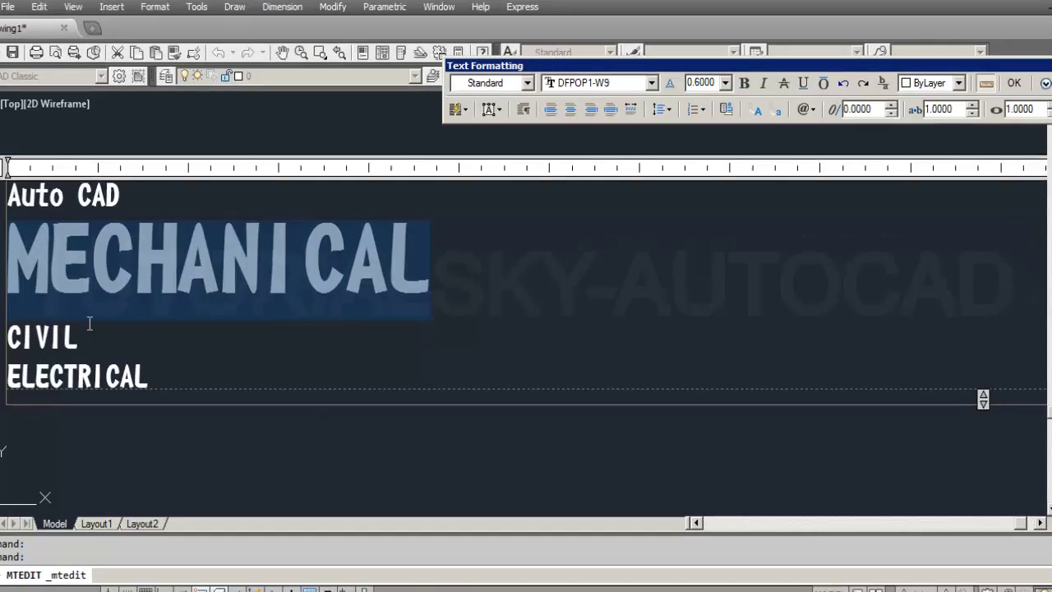
pyautogui.doubleClick(82, 347)
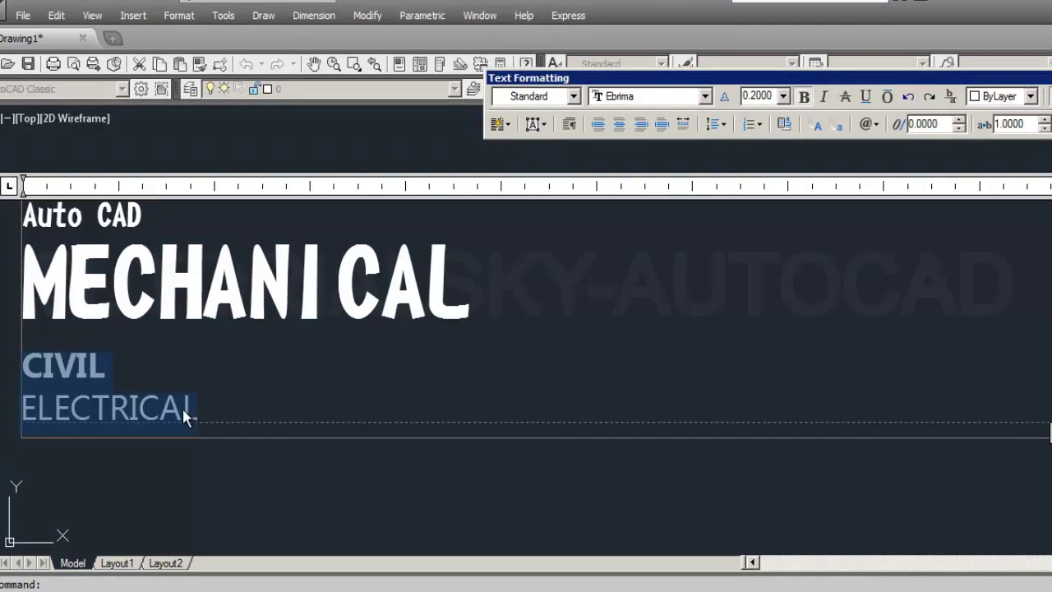
# - Reselect CIVIL and turn Bold off so it matches ELECTRICAL in plain Ebrima
pyautogui.click(197, 409)
pyautogui.moveTo(108, 366); pyautogui.dragTo(22, 366)
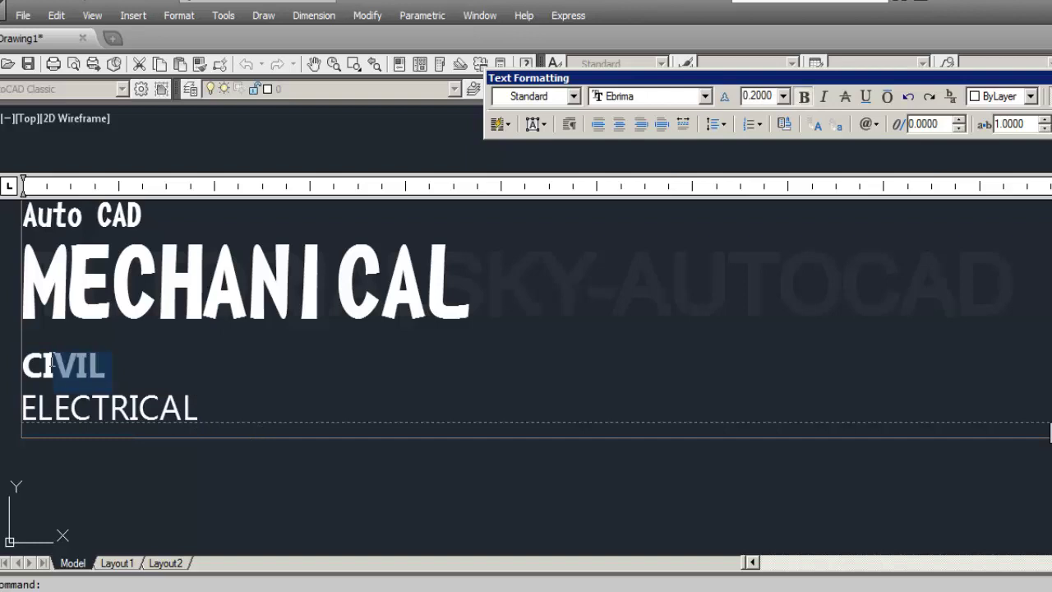
pyautogui.press('Right')
pyautogui.click(217, 418)
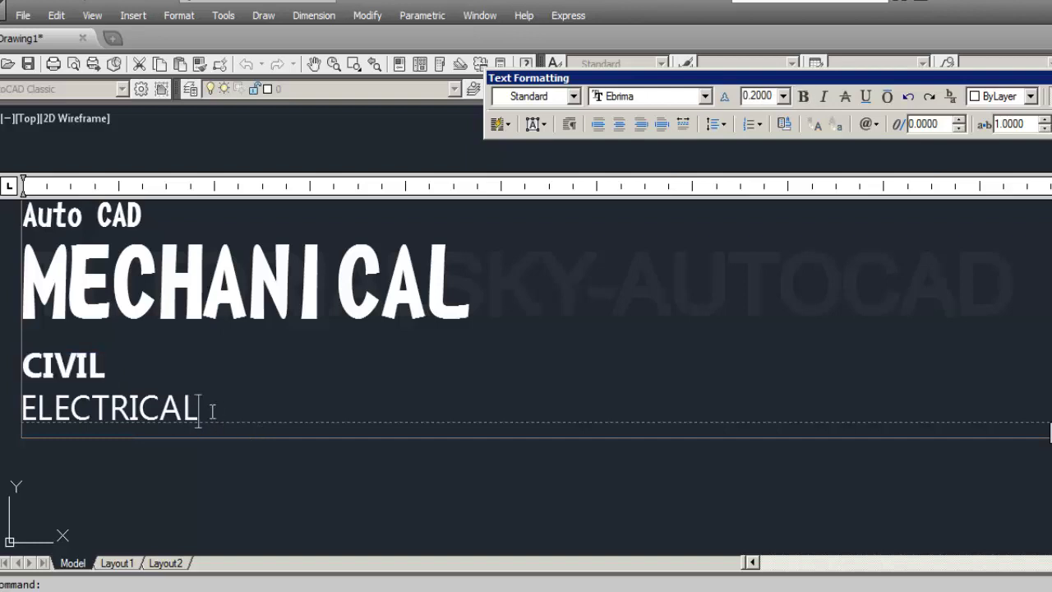
pyautogui.moveTo(105, 366); pyautogui.dragTo(23, 255)
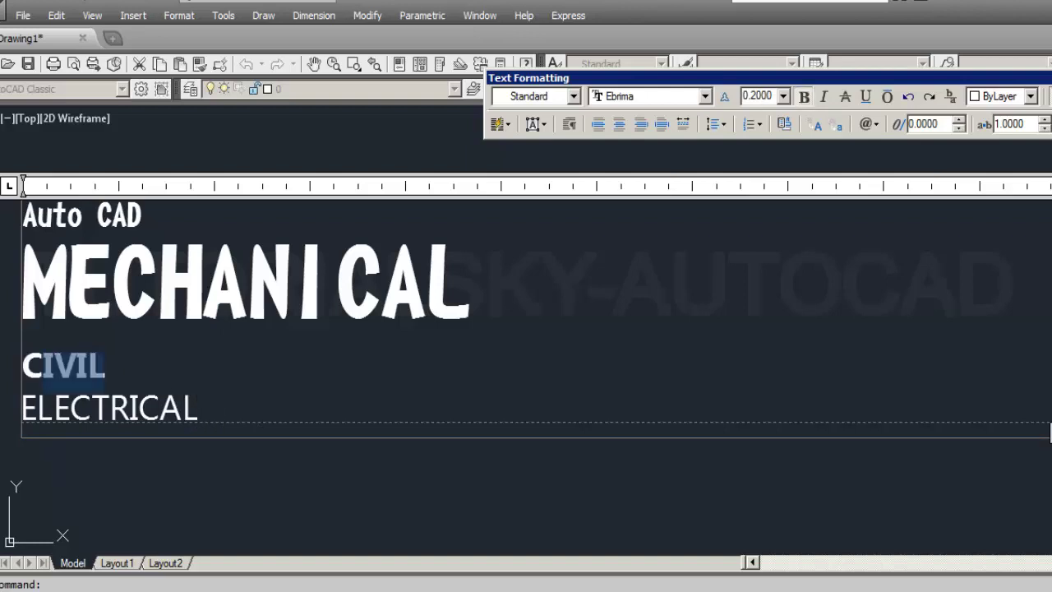
pyautogui.click(188, 356)
pyautogui.moveTo(105, 366); pyautogui.dragTo(22, 367)
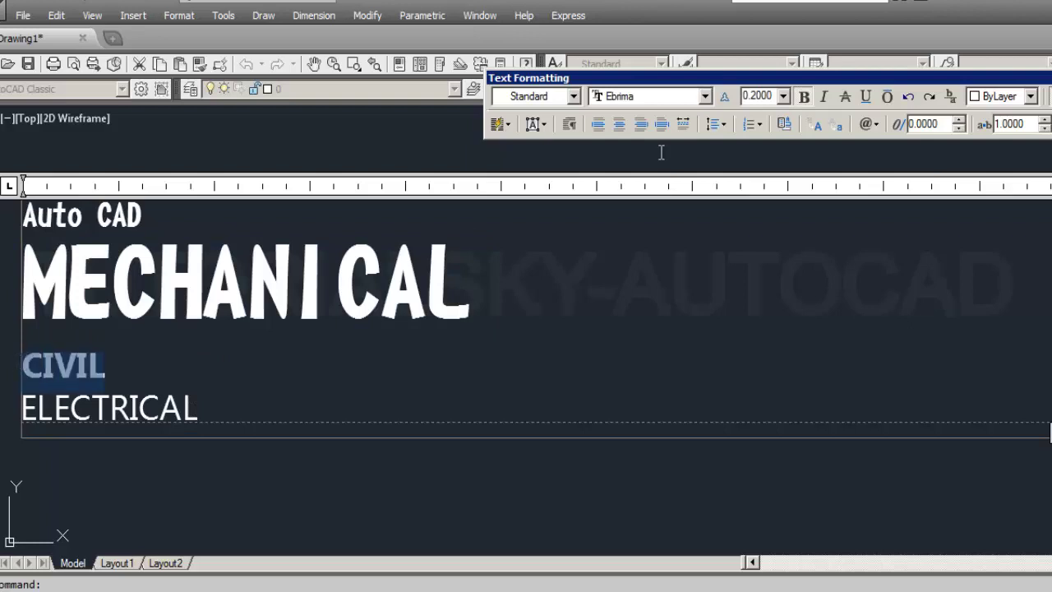
pyautogui.click(803, 96)
pyautogui.click(462, 395)
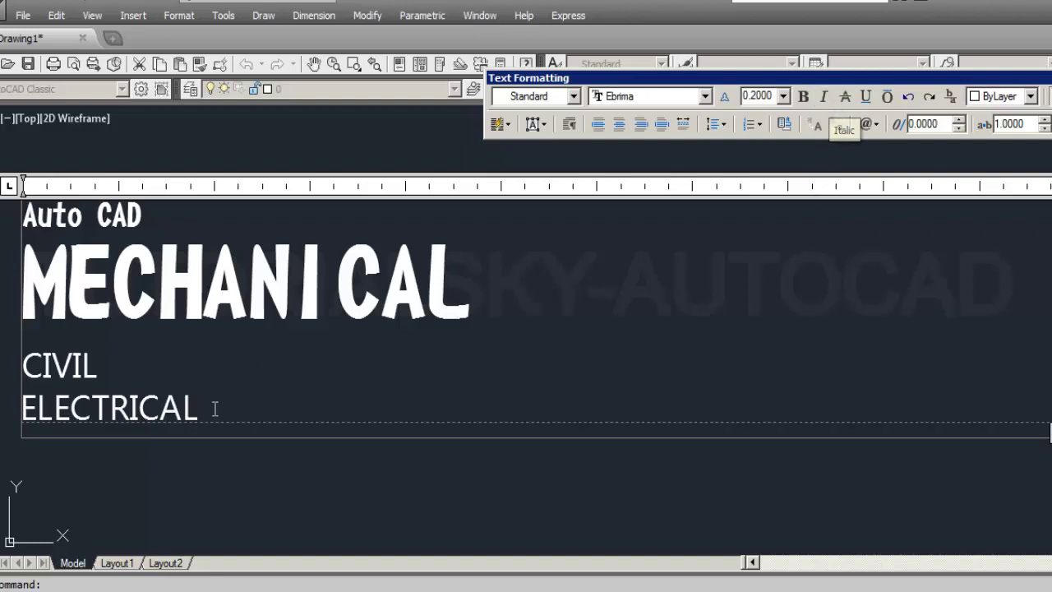
# - Make 'Auto CAD' italic, struck through and underlined, and overline CIVIL
pyautogui.moveTo(145, 216); pyautogui.dragTo(18, 206)
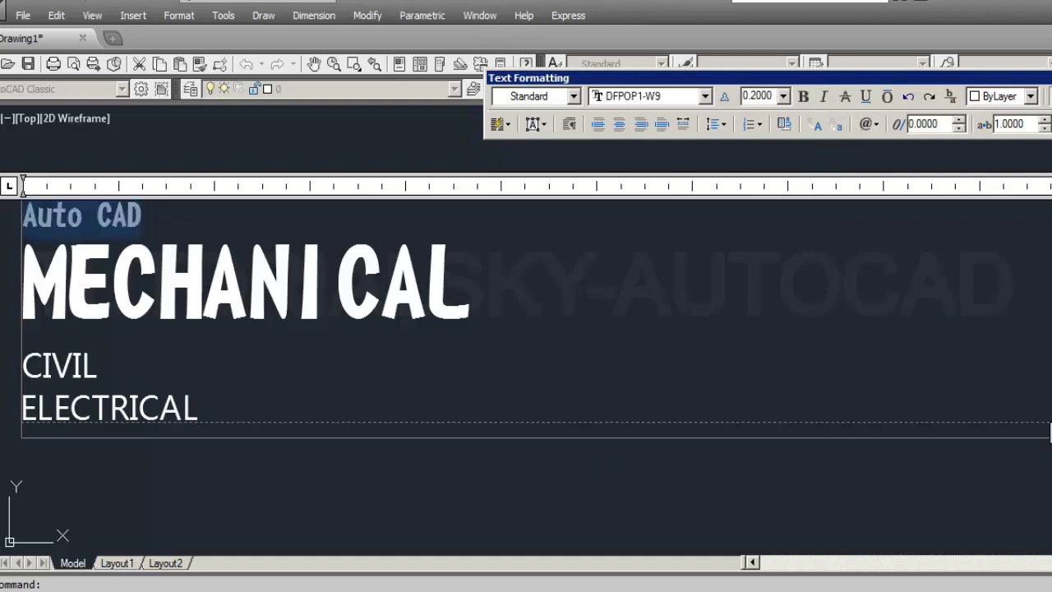
pyautogui.click(825, 97)
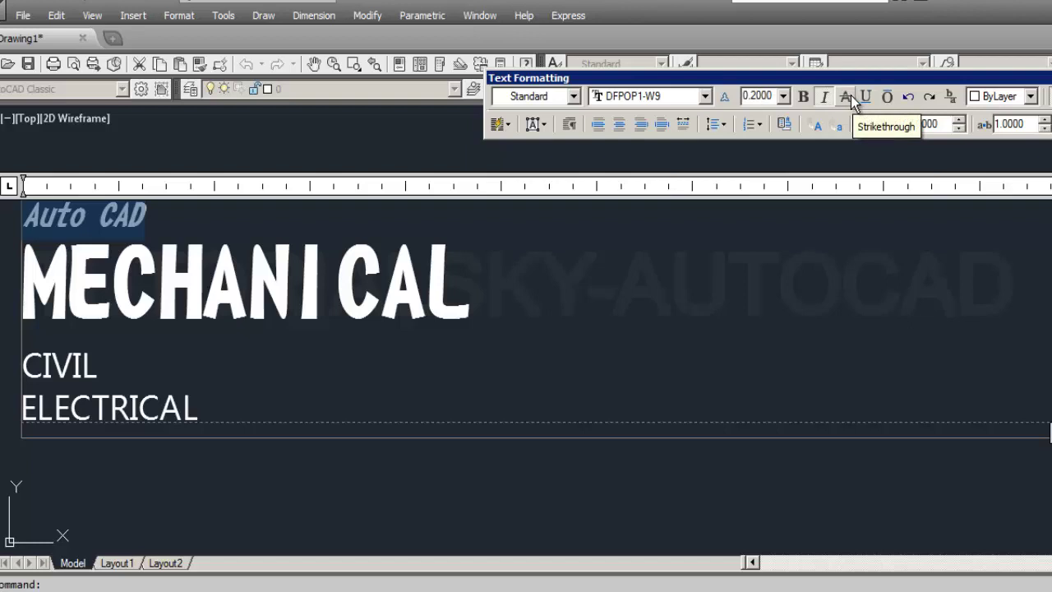
pyautogui.click(851, 99)
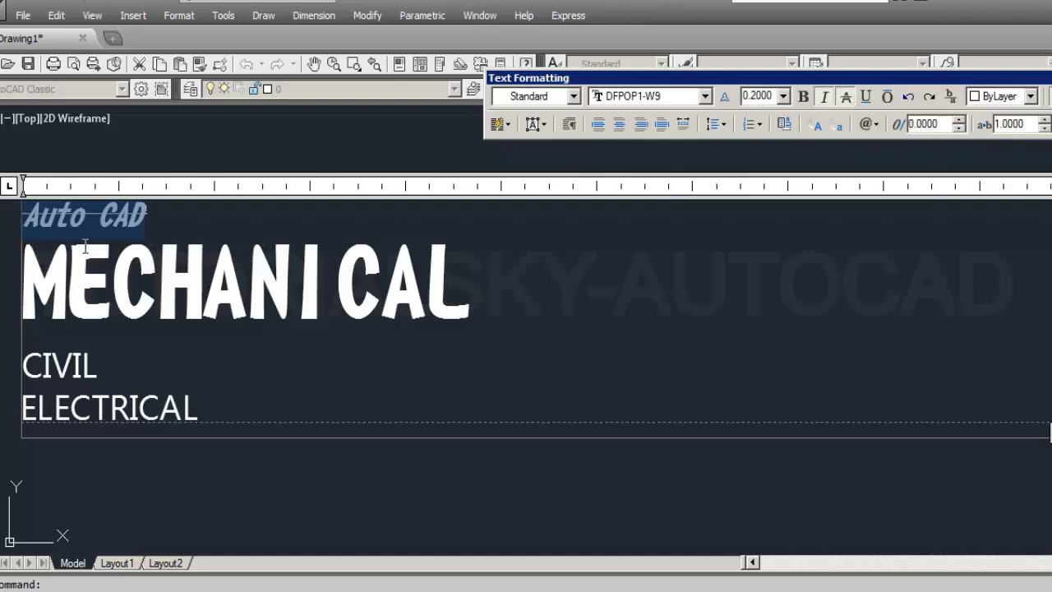
pyautogui.click(864, 97)
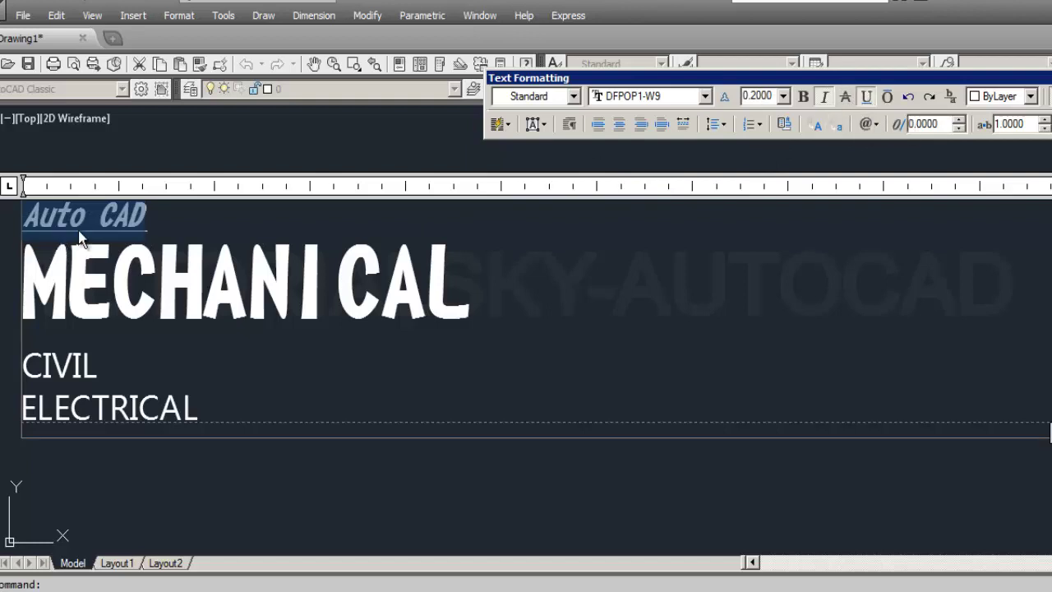
pyautogui.doubleClick(97, 375)
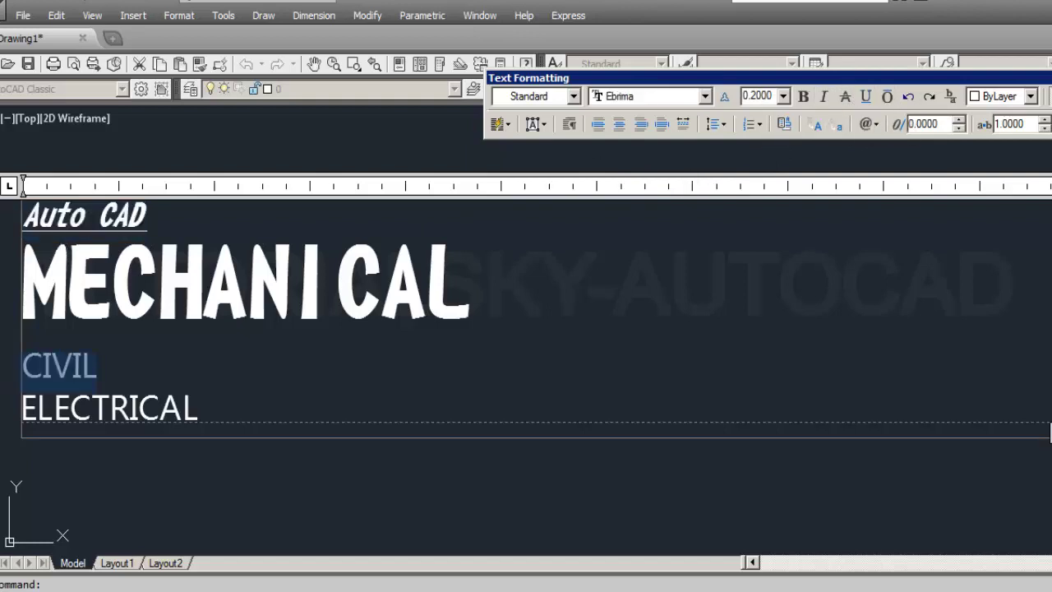
pyautogui.click(891, 96)
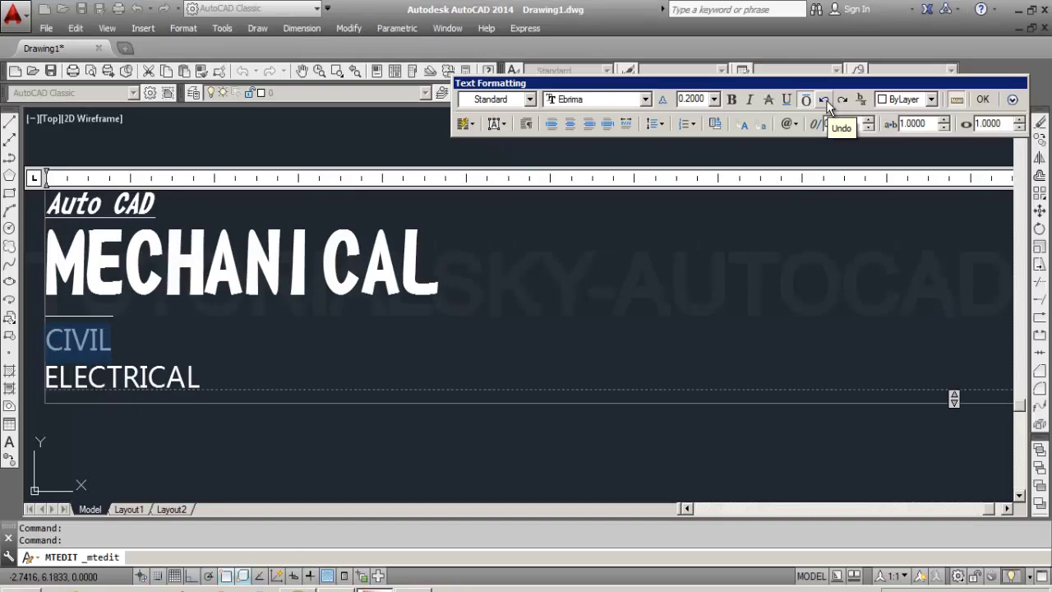
# - Undo twice and redo to keep CIVIL's overline, then add 7/8 on a line under ELECTRICAL
pyautogui.click(898, 110)
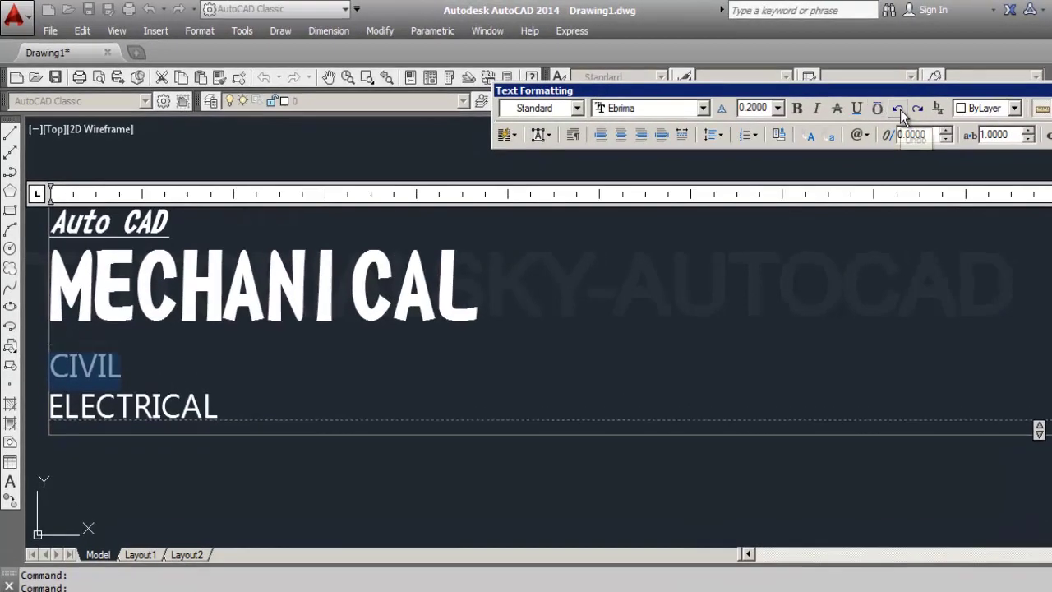
pyautogui.click(900, 109)
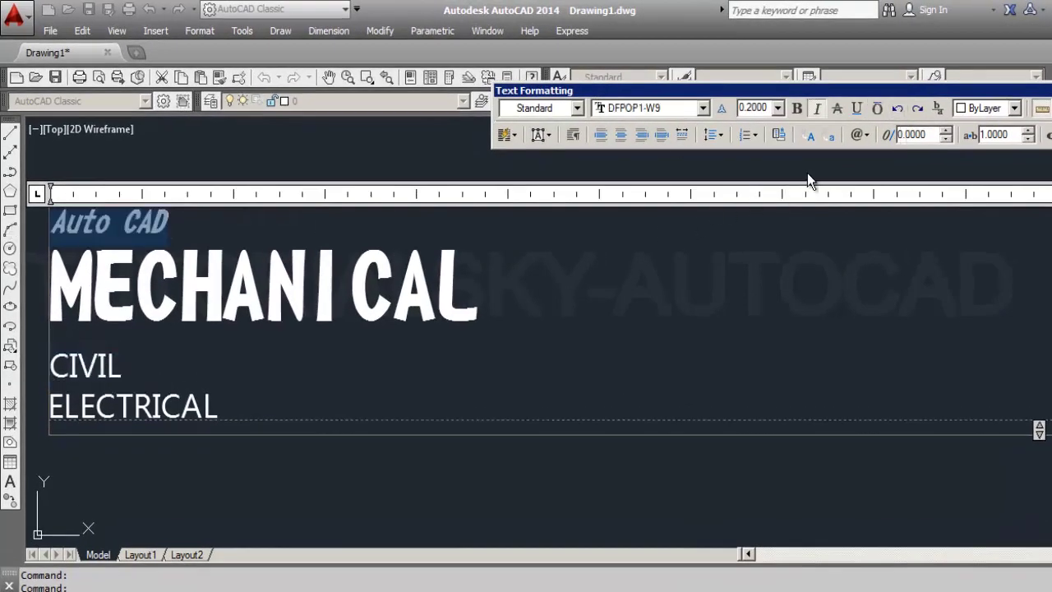
pyautogui.click(921, 110)
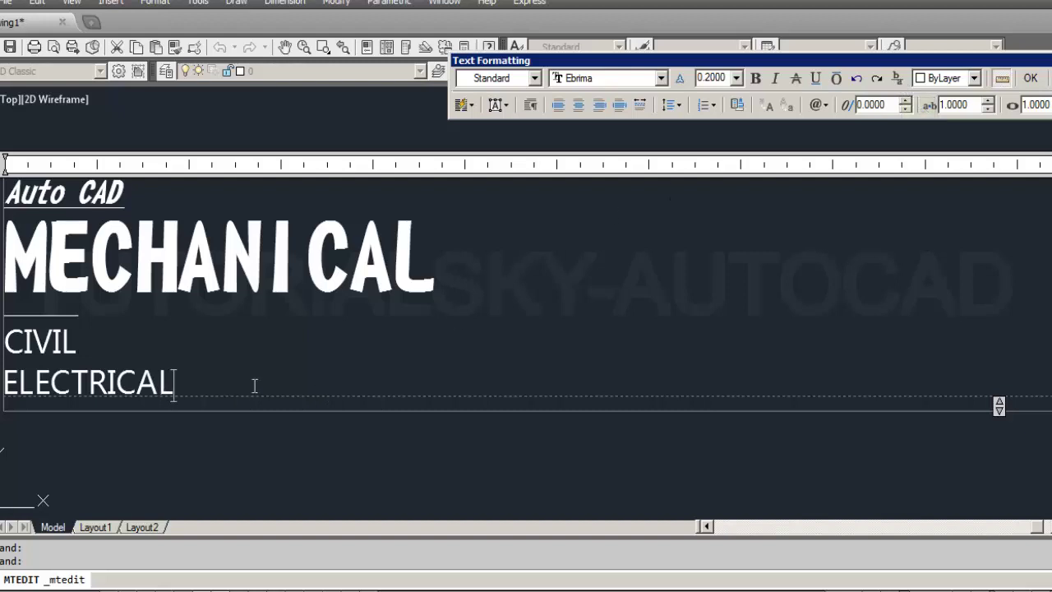
pyautogui.press('Return')
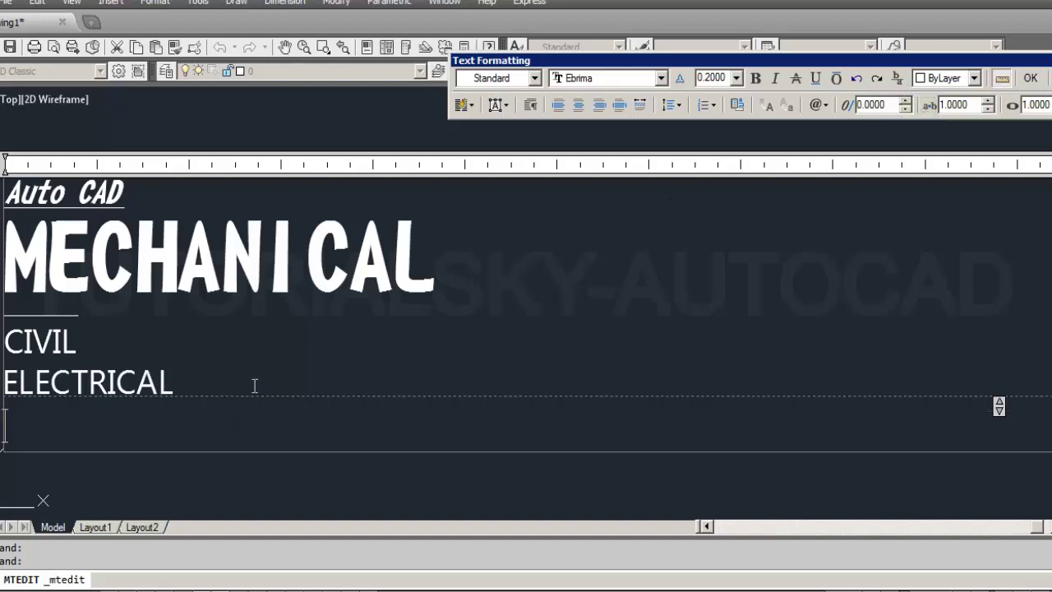
pyautogui.write('7/8')
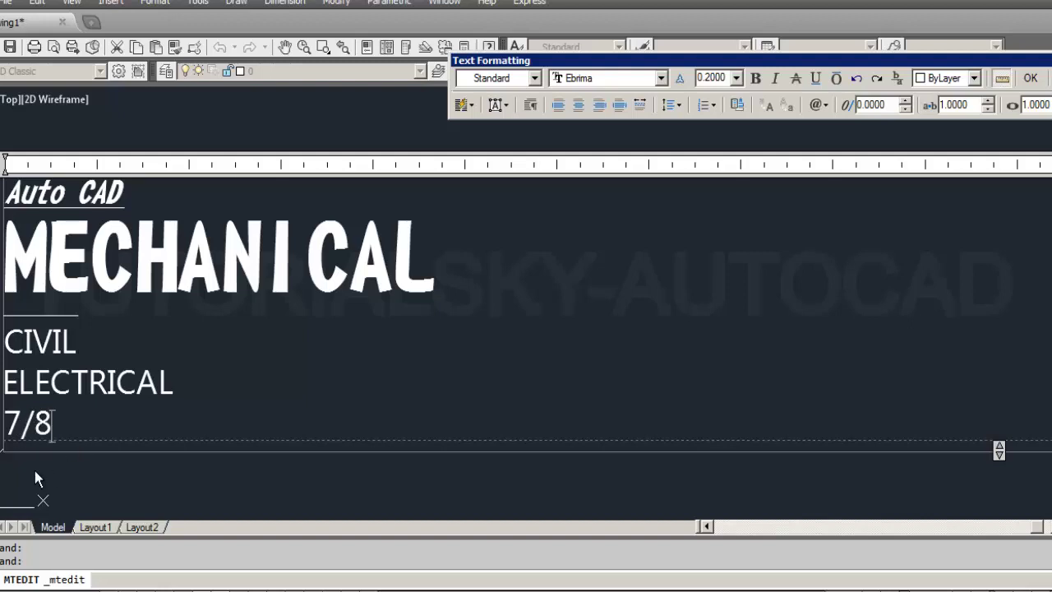
# - Stack the 7/8 text into a fraction showing 7 over 8
pyautogui.moveTo(58, 426); pyautogui.dragTo(9, 459)
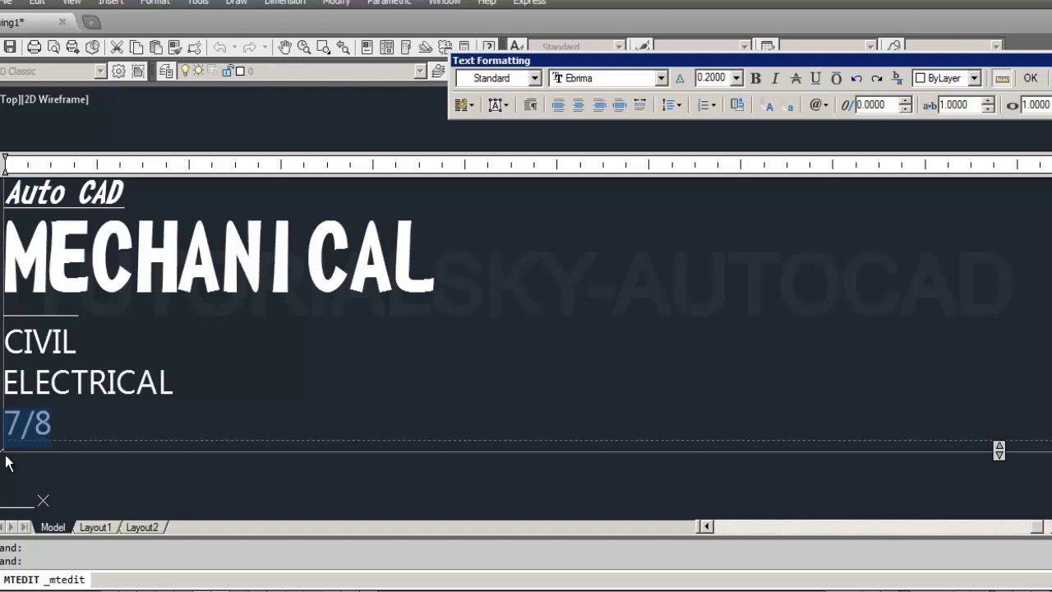
pyautogui.click(895, 78)
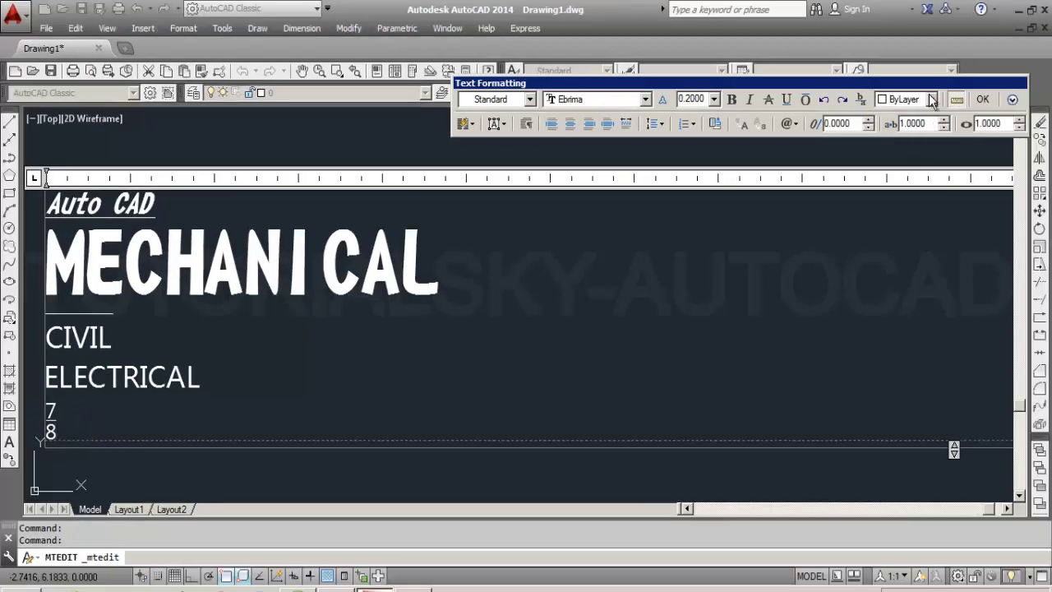
pyautogui.click(932, 99)
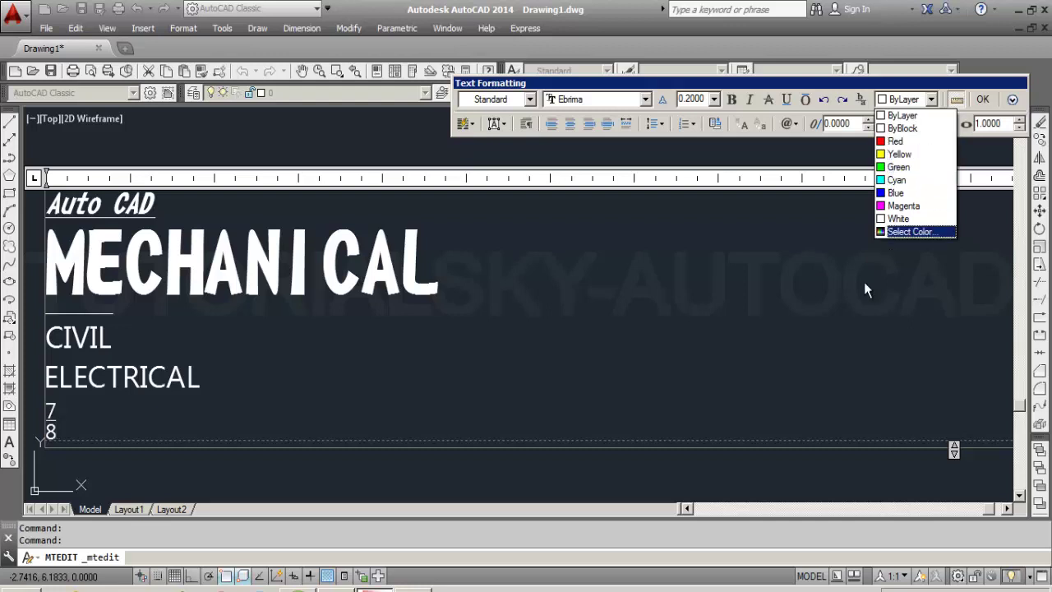
# - Select the word MECHANICAL and give it the Magenta text colour
pyautogui.click(493, 293)
pyautogui.click(455, 284)
pyautogui.moveTo(455, 284); pyautogui.dragTo(63, 283)
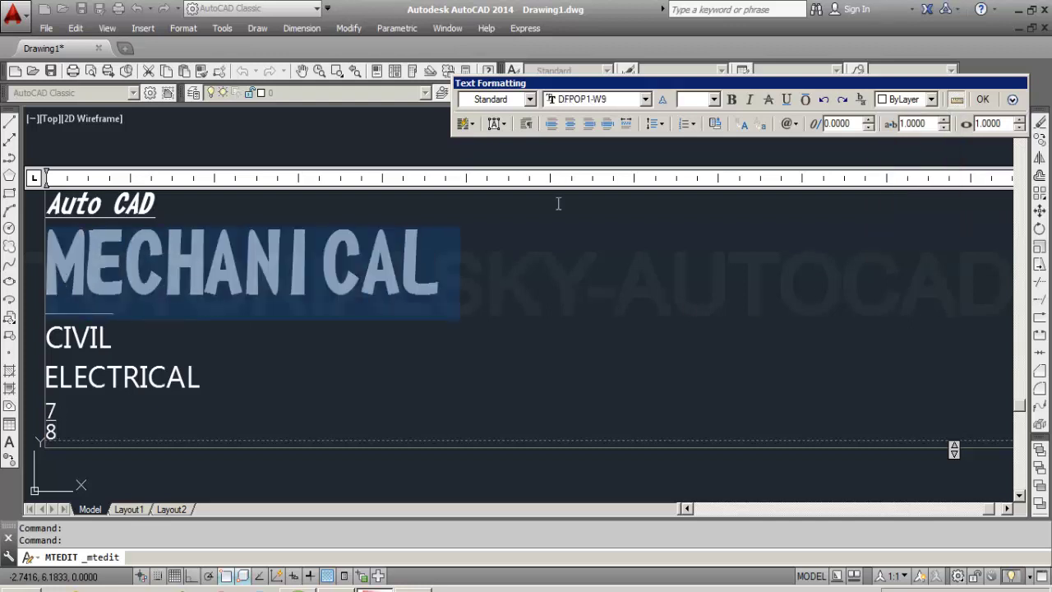
pyautogui.click(931, 98)
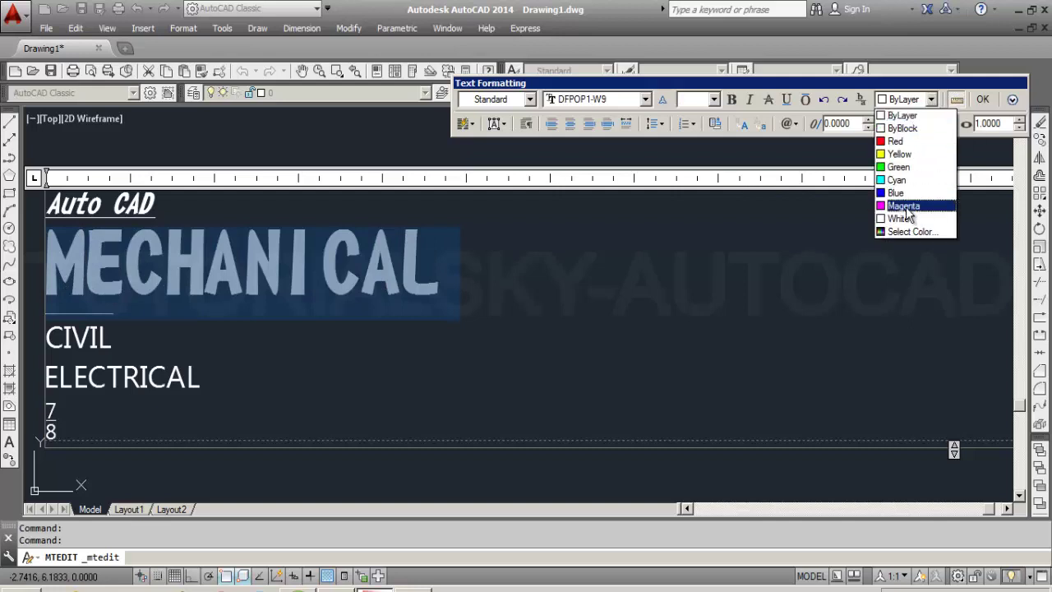
pyautogui.click(904, 205)
pyautogui.click(268, 328)
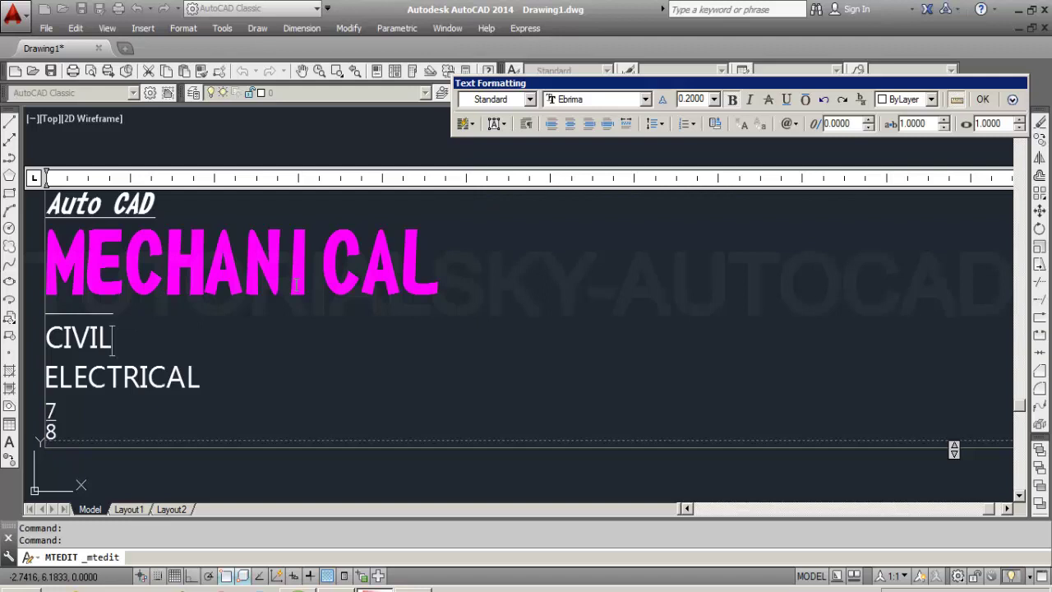
pyautogui.scroll(-2, 291, 287)
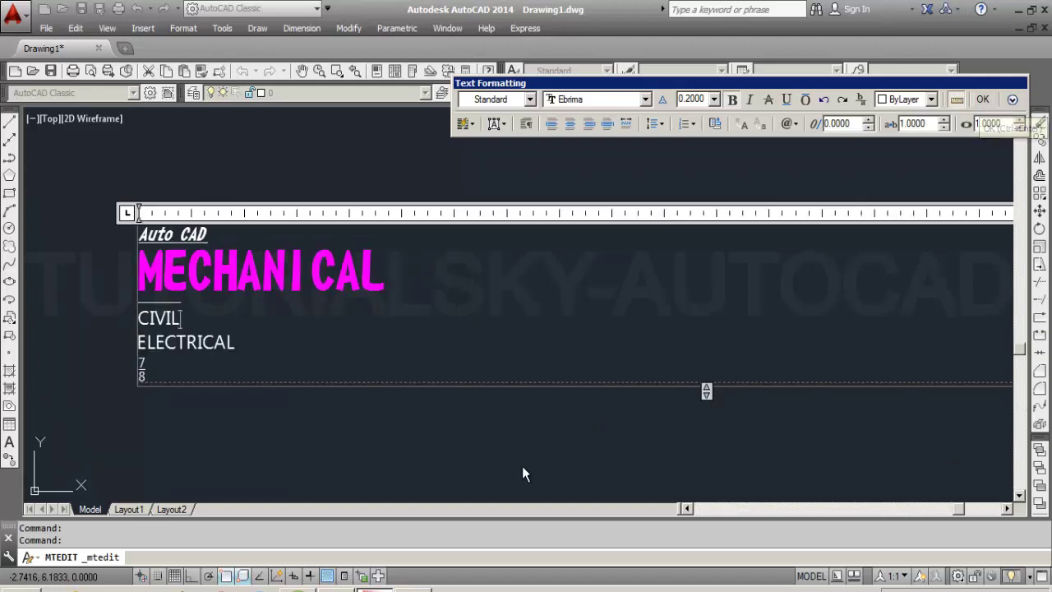
# - Commit the multiline text with OK, then reopen the text block for editing
pyautogui.click(701, 455)
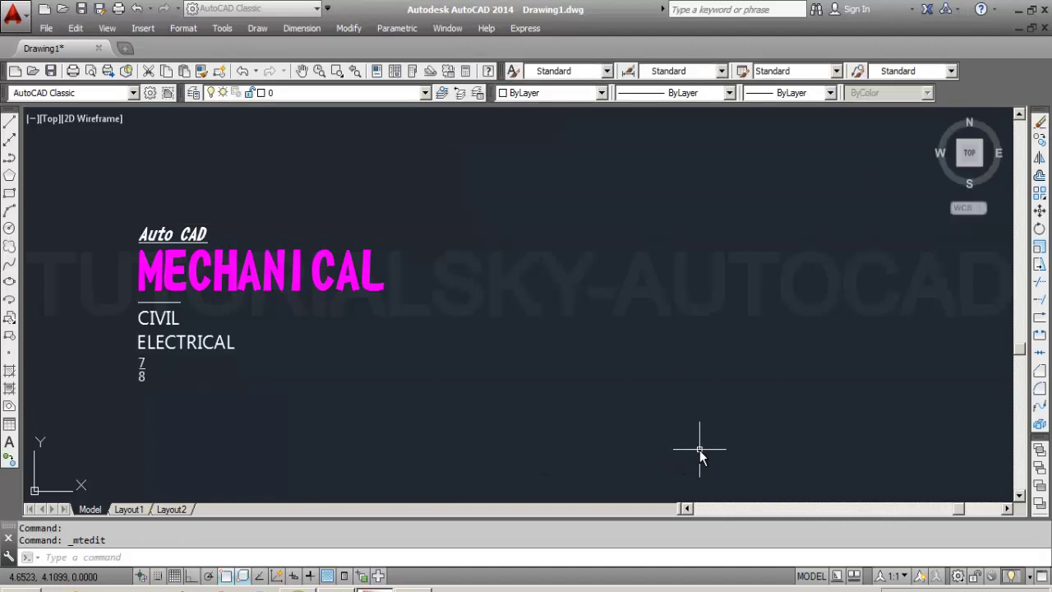
pyautogui.click(141, 374)
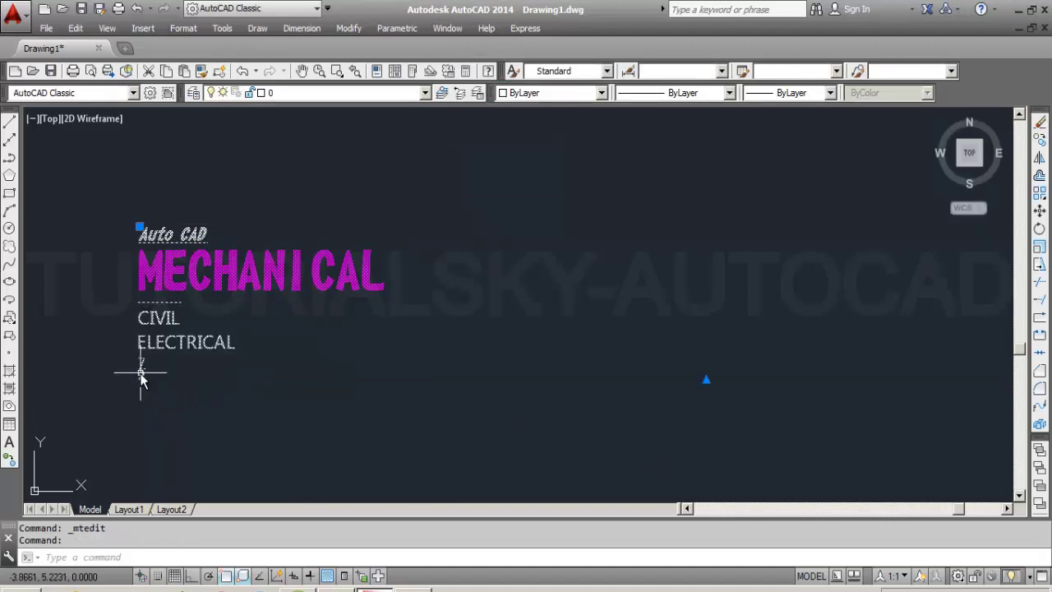
pyautogui.doubleClick(141, 374)
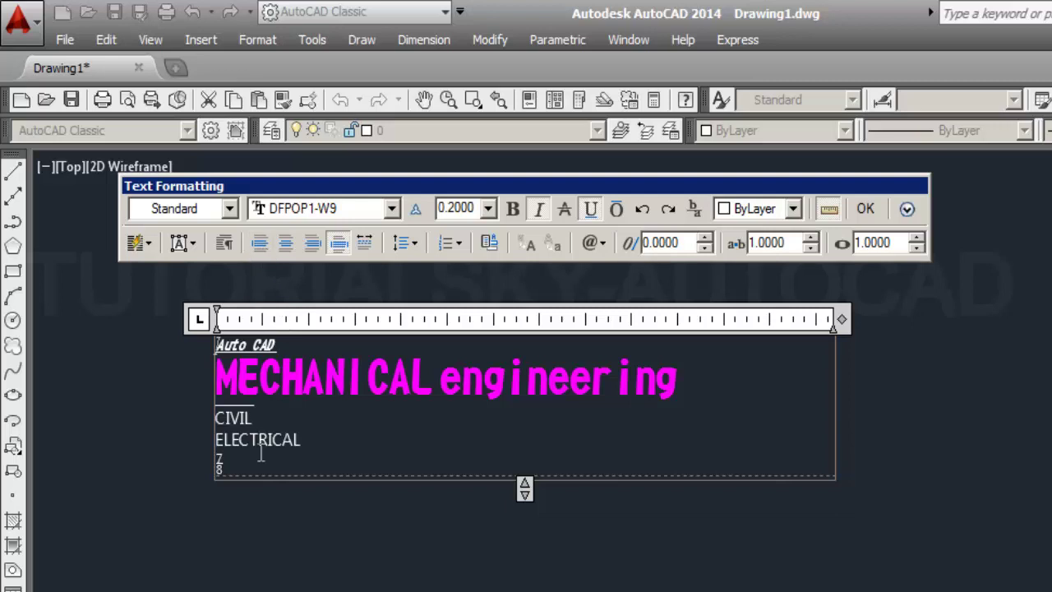
# - Try centre and right alignment on all the text lines
pyautogui.moveTo(219, 465); pyautogui.dragTo(166, 348)
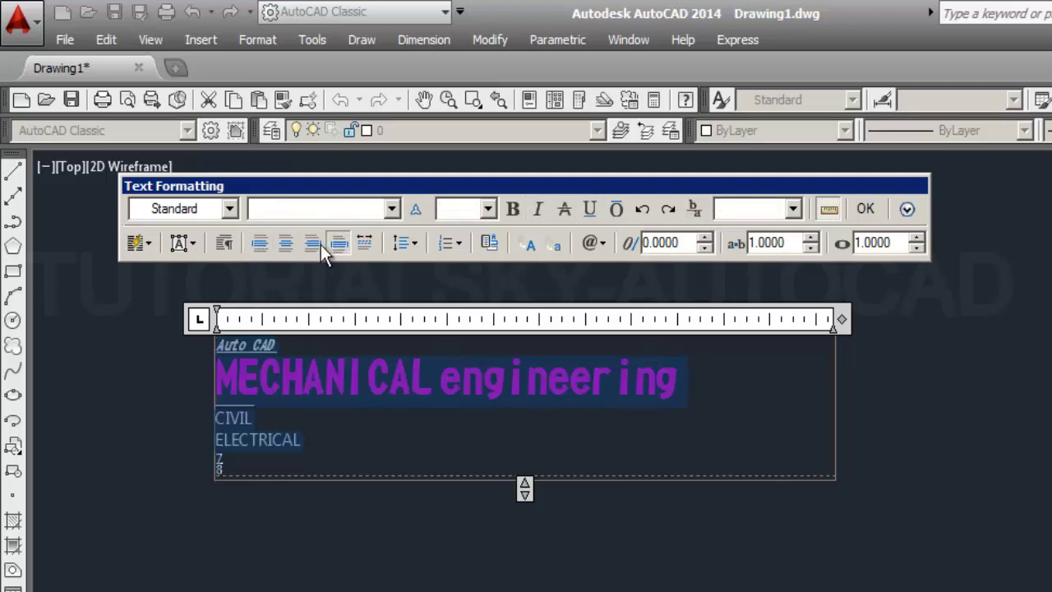
pyautogui.click(289, 244)
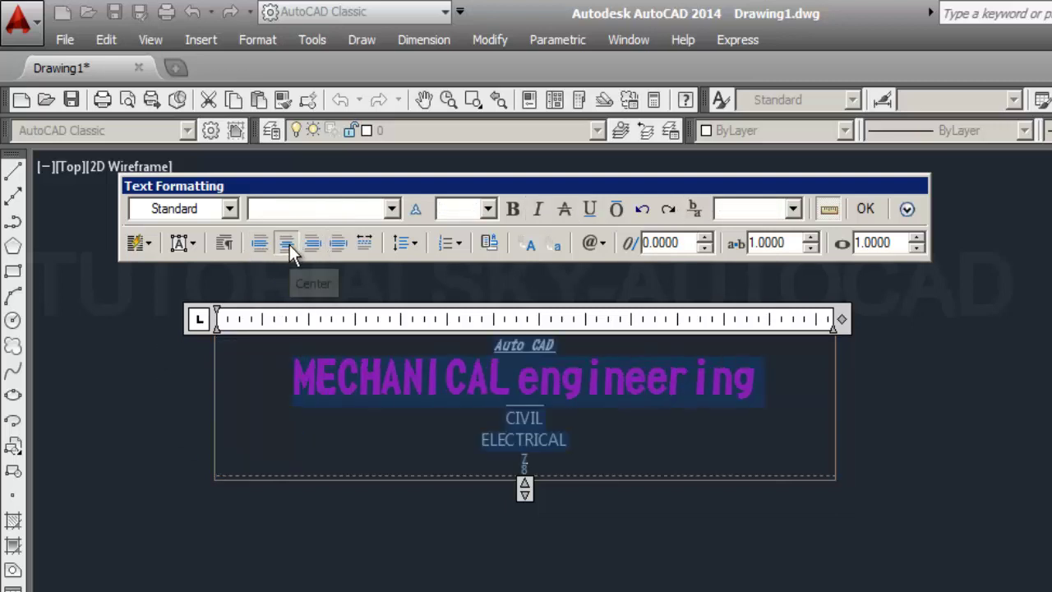
pyautogui.click(311, 246)
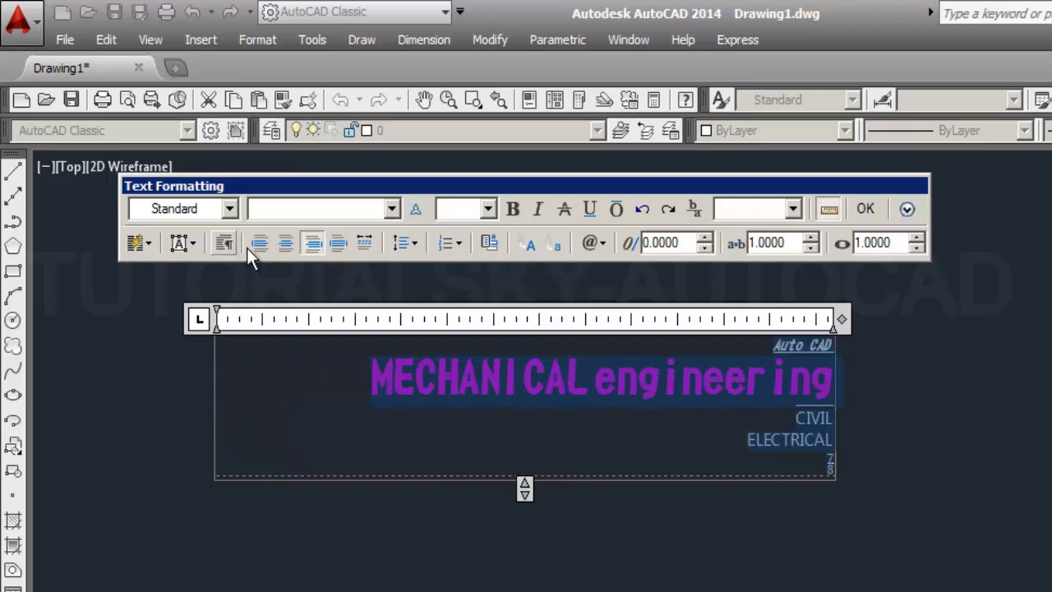
pyautogui.click(409, 247)
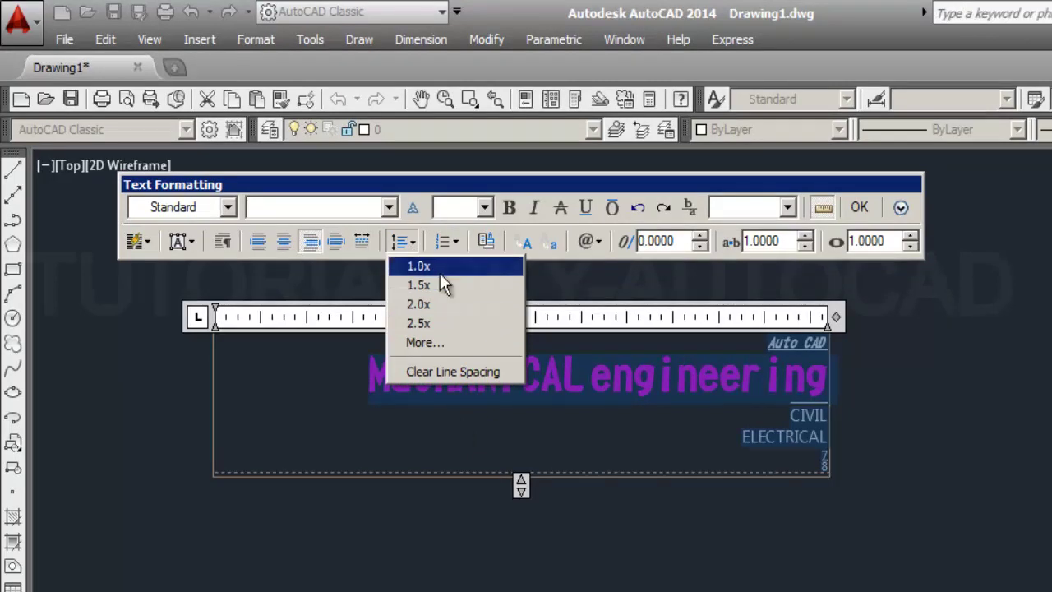
pyautogui.click(411, 441)
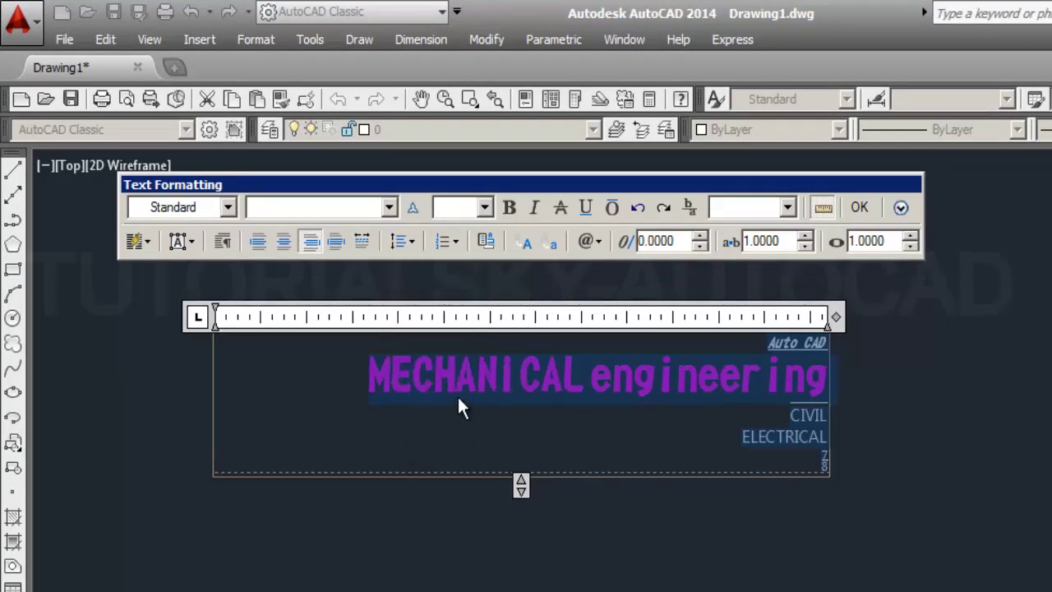
# - Select all the multiline text and apply 1.5x line spacing
pyautogui.click(583, 380)
pyautogui.moveTo(361, 374)
pyautogui.mouseDown()
pyautogui.moveTo(852, 435)
pyautogui.moveTo(826, 375)
pyautogui.mouseUp()
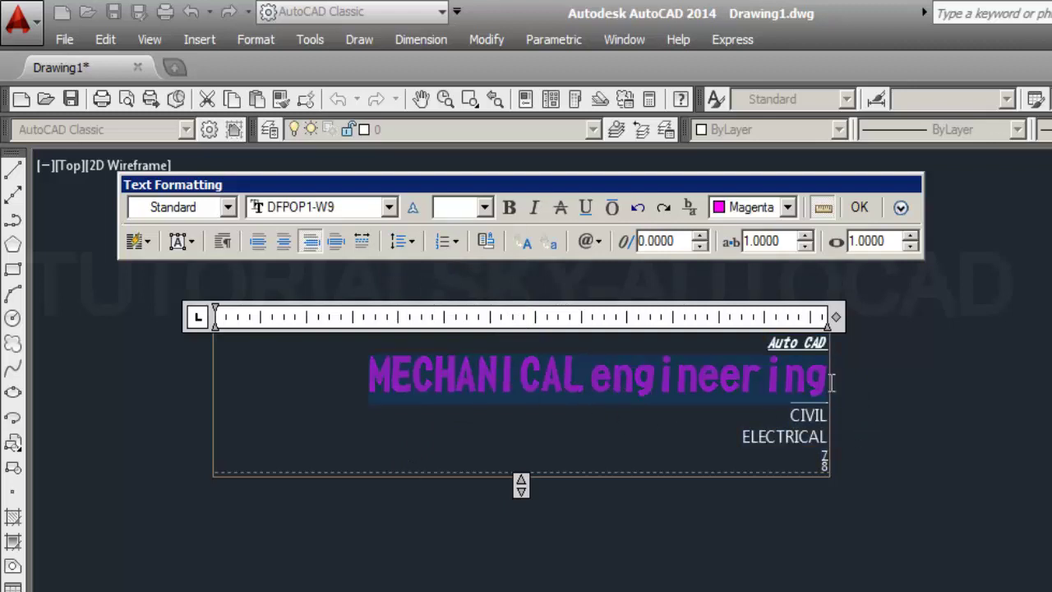
pyautogui.click(397, 238)
pyautogui.click(408, 240)
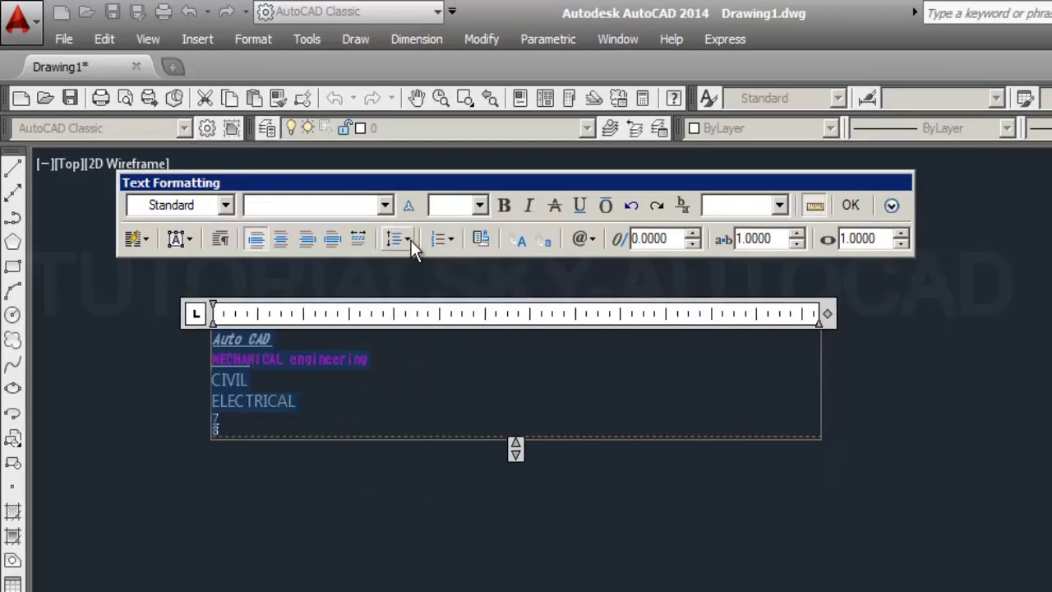
pyautogui.click(408, 240)
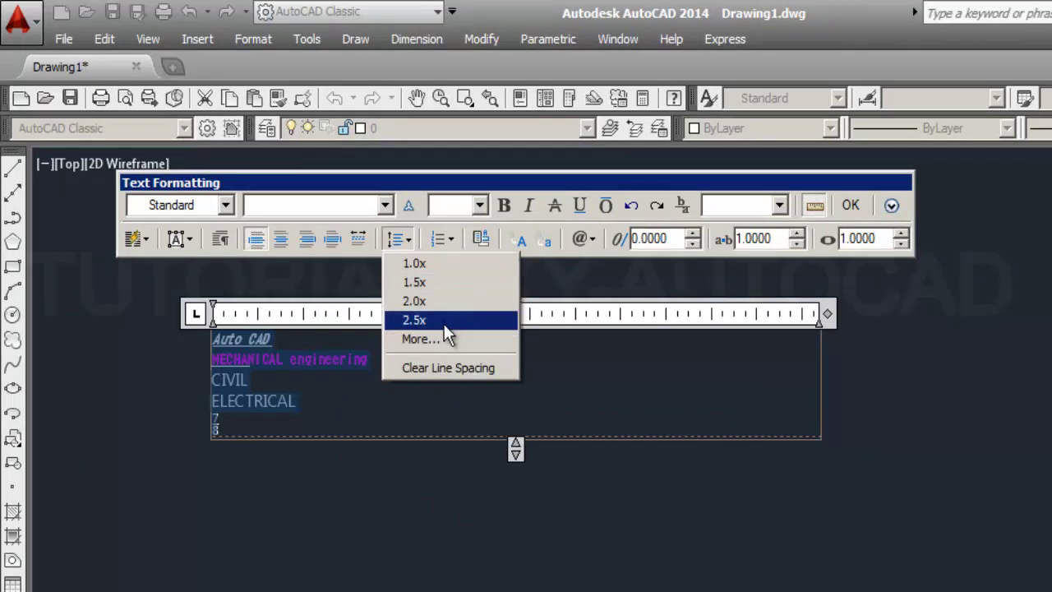
pyautogui.click(433, 282)
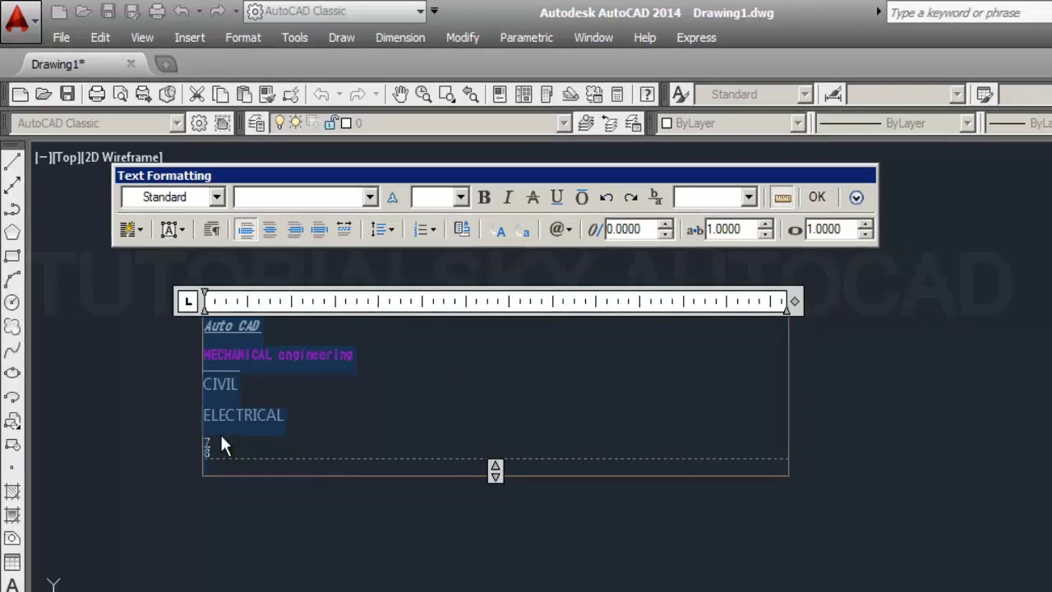
# - Apply a lowercase lettered list and add trial list items below the text
pyautogui.click(437, 234)
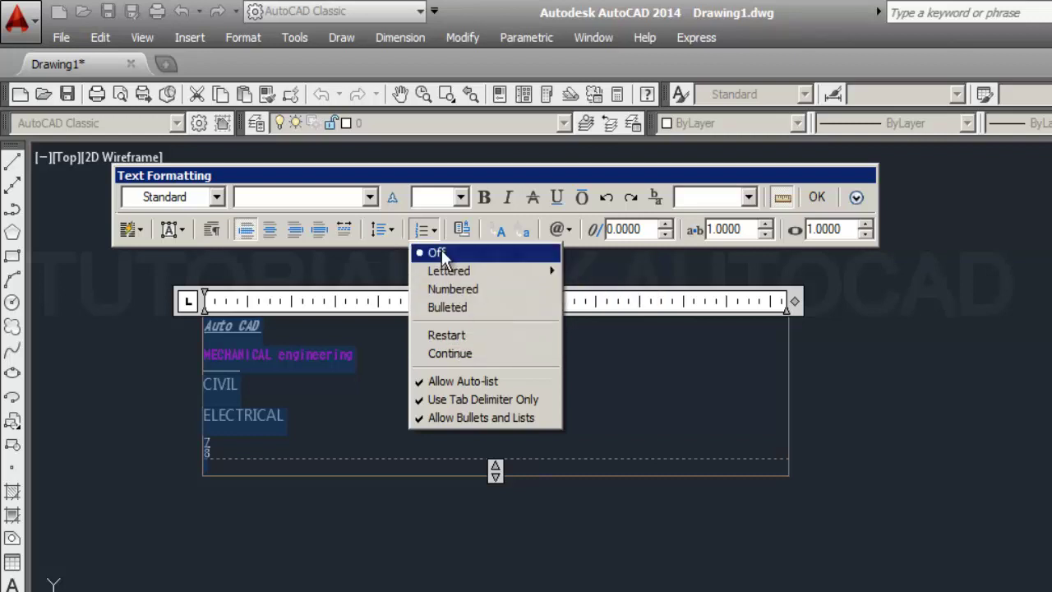
pyautogui.moveTo(449, 271)
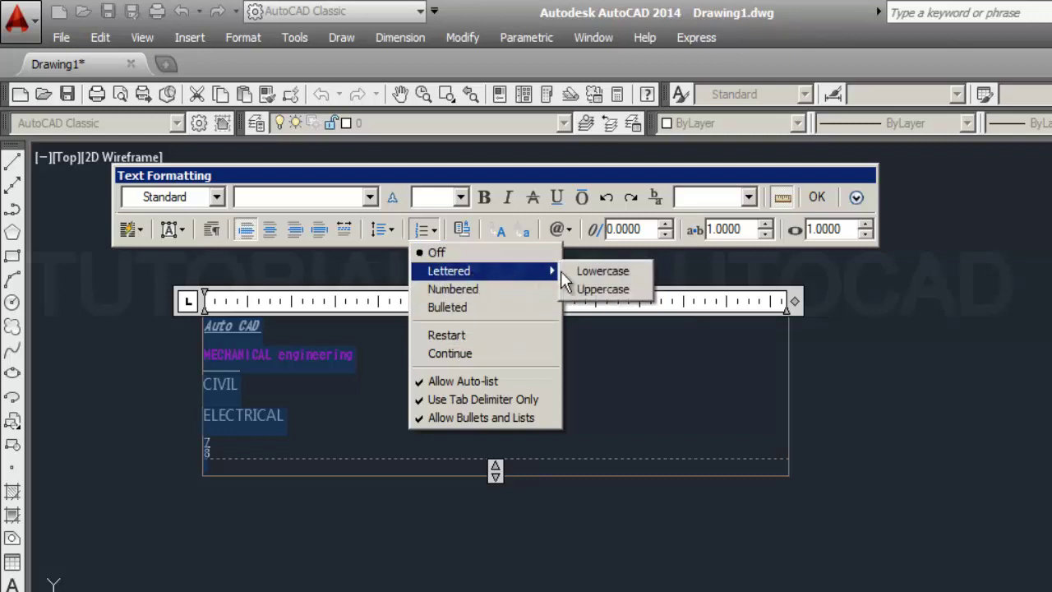
pyautogui.click(607, 271)
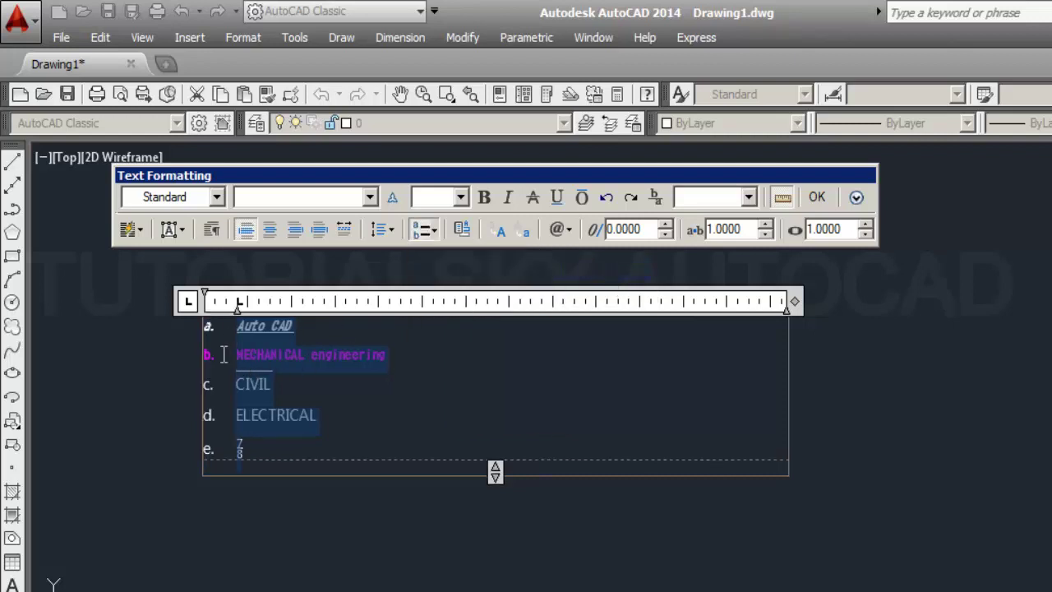
pyautogui.click(709, 424)
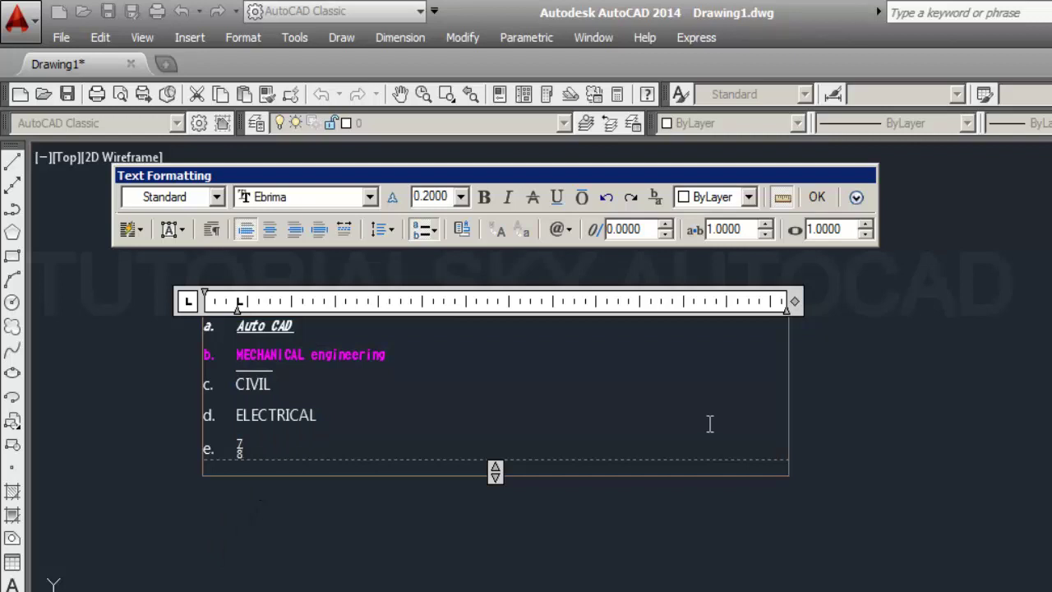
pyautogui.press('Return')
pyautogui.write('sfdasa')
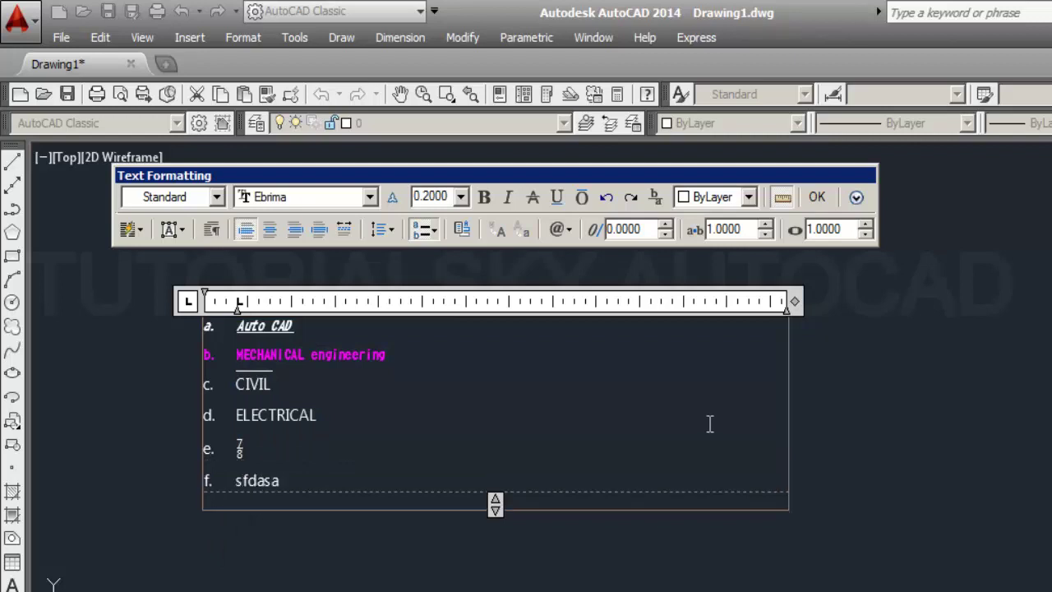
pyautogui.press('Return')
pyautogui.write('e')
pyautogui.click(709, 424)
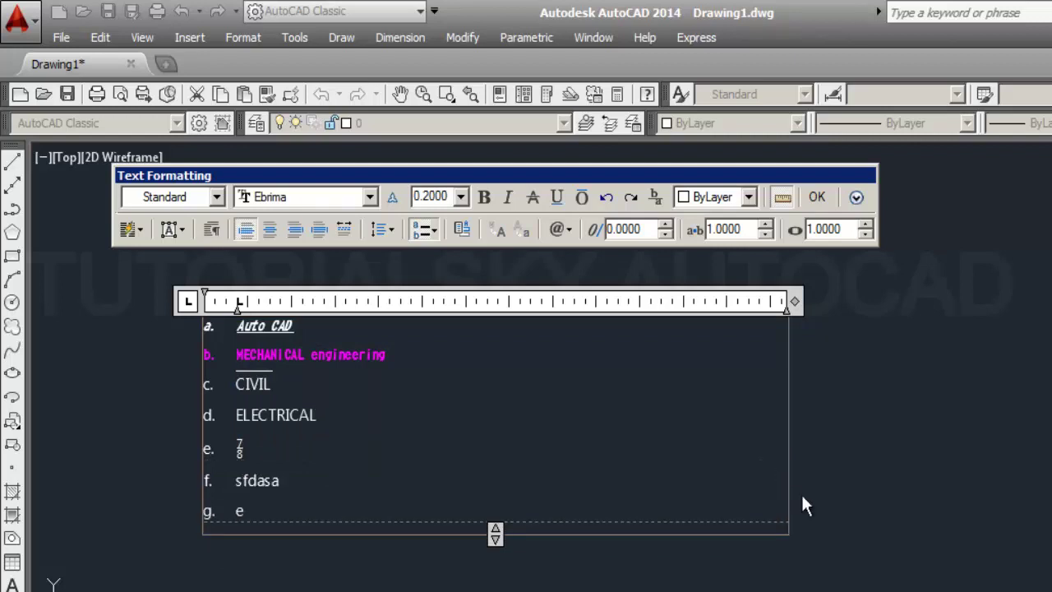
pyautogui.write('sda')
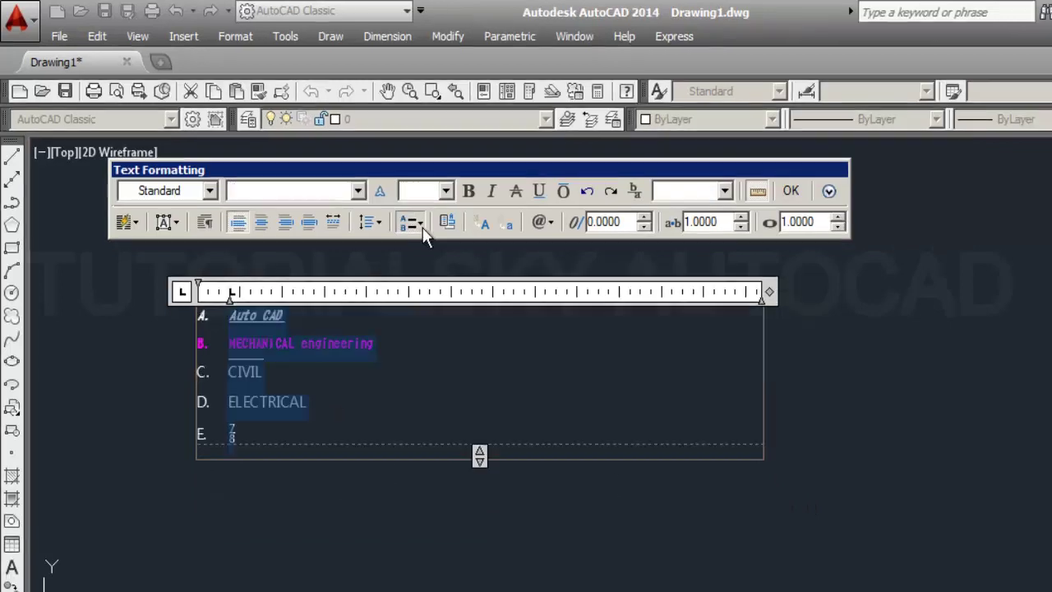
# - Switch the list to numbered items 1 to 5, then to bullets
pyautogui.click(412, 224)
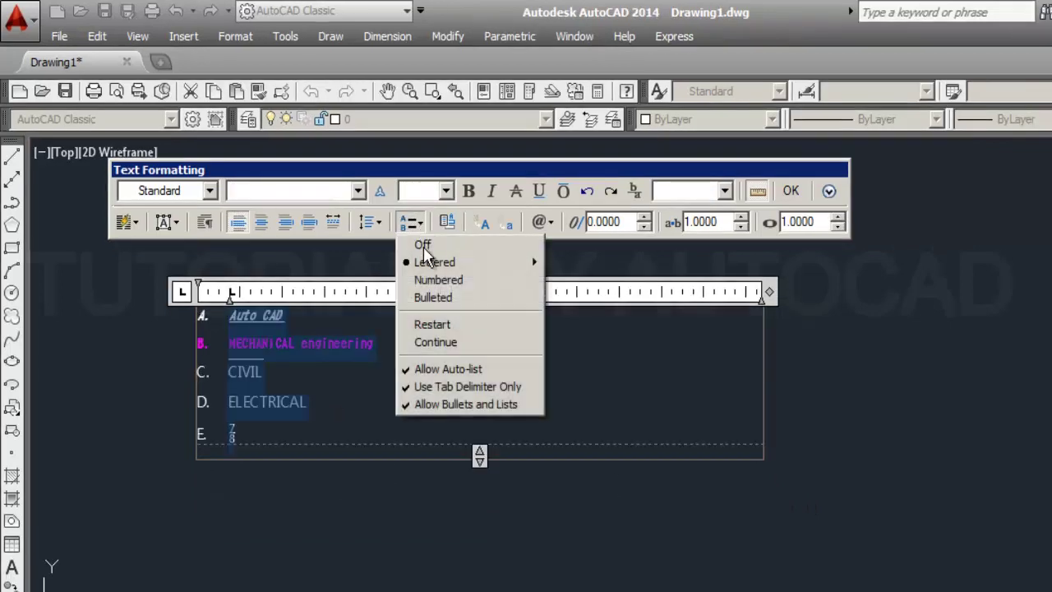
pyautogui.click(467, 293)
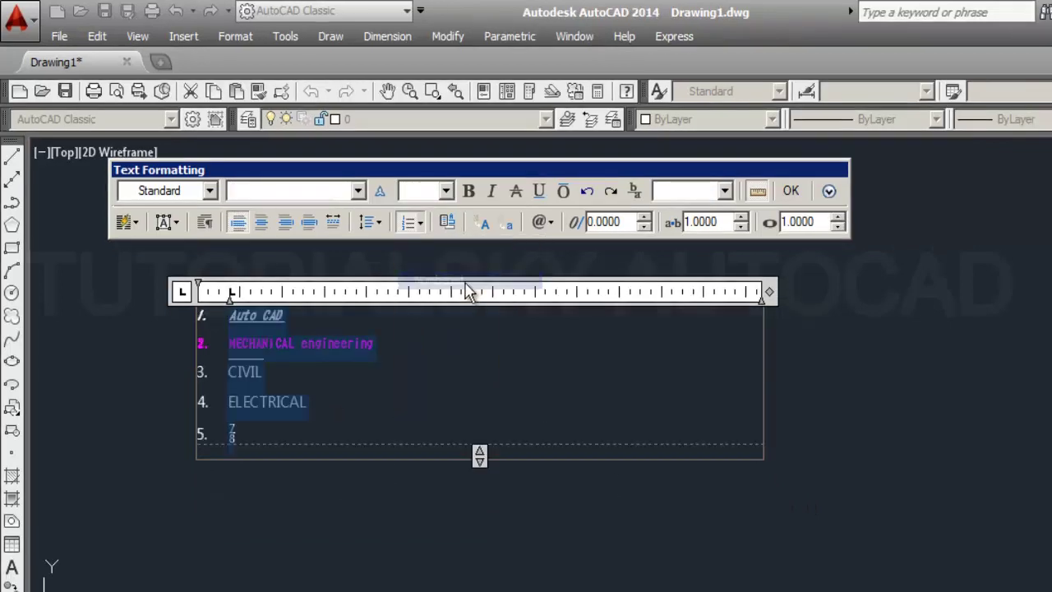
pyautogui.click(380, 224)
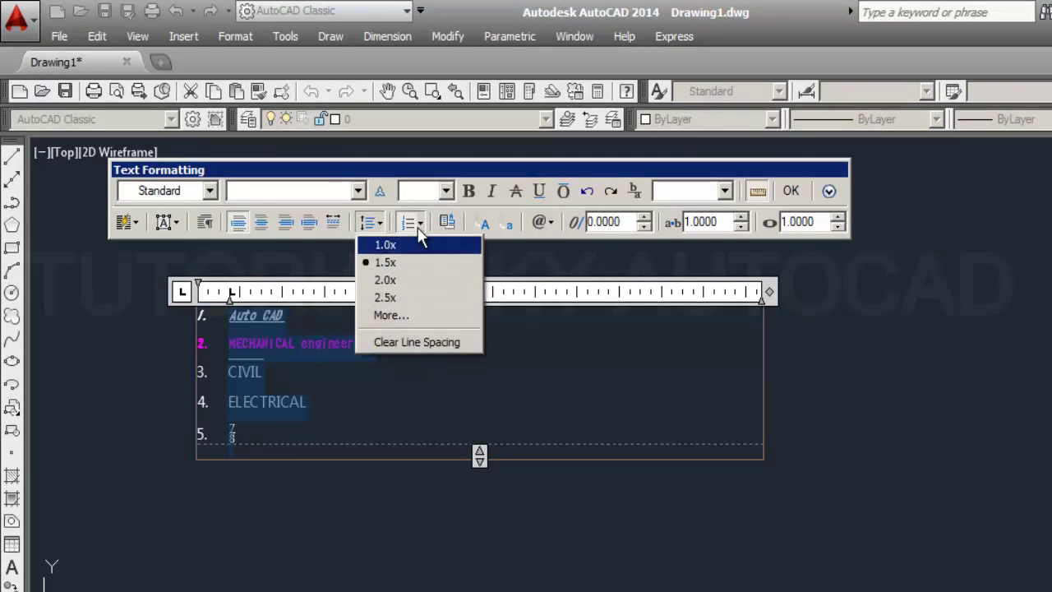
pyautogui.click(412, 223)
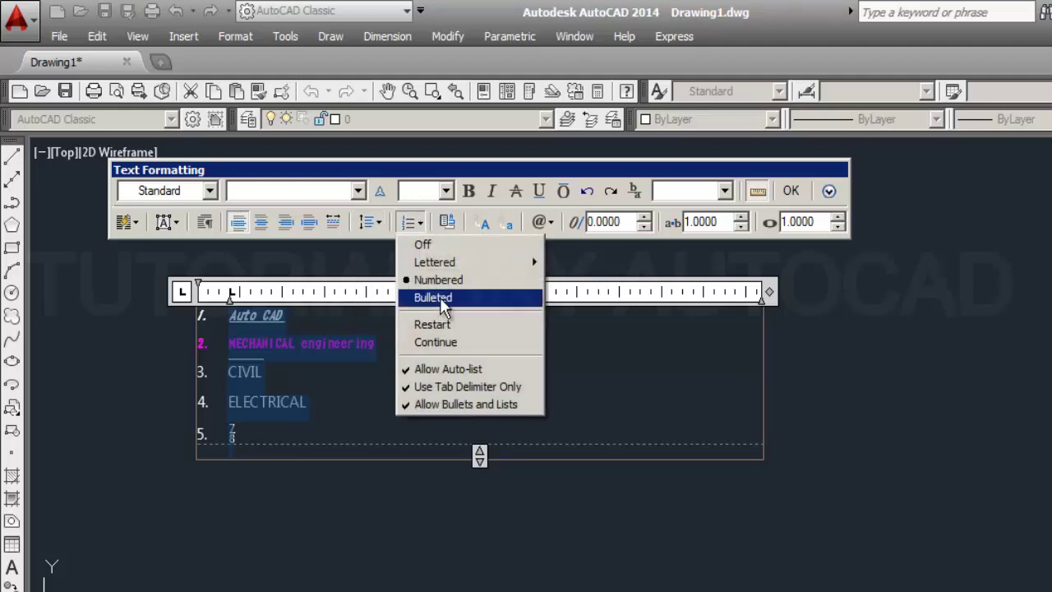
pyautogui.click(444, 301)
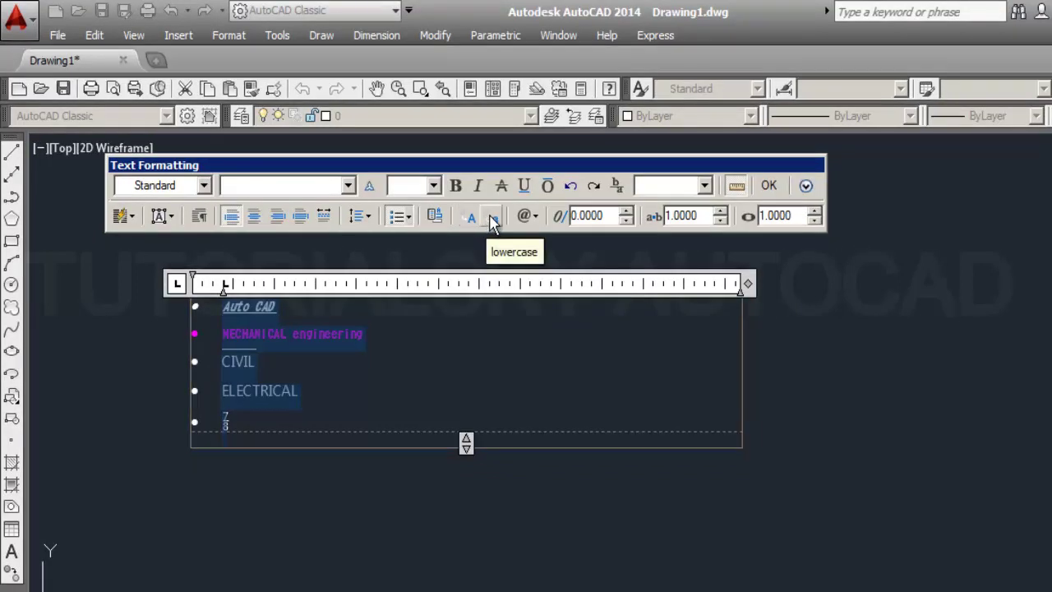
# - Lowercase CAD so the first line reads 'Auto cad', and uppercase engineering to ENGINEERING
pyautogui.click(274, 334)
pyautogui.moveTo(277, 306); pyautogui.dragTo(256, 306)
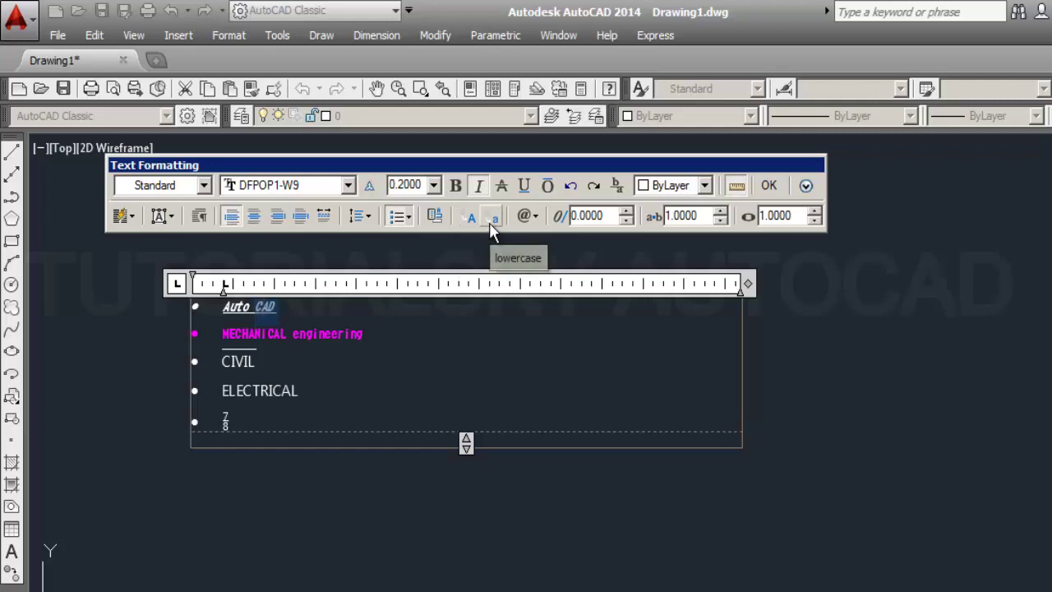
pyautogui.click(491, 220)
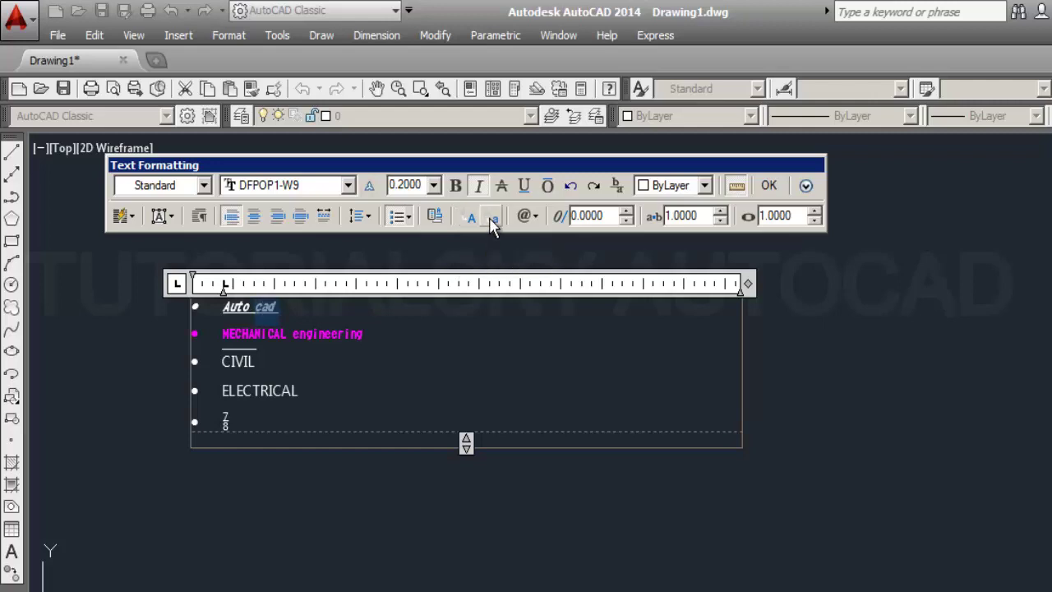
pyautogui.click(360, 333)
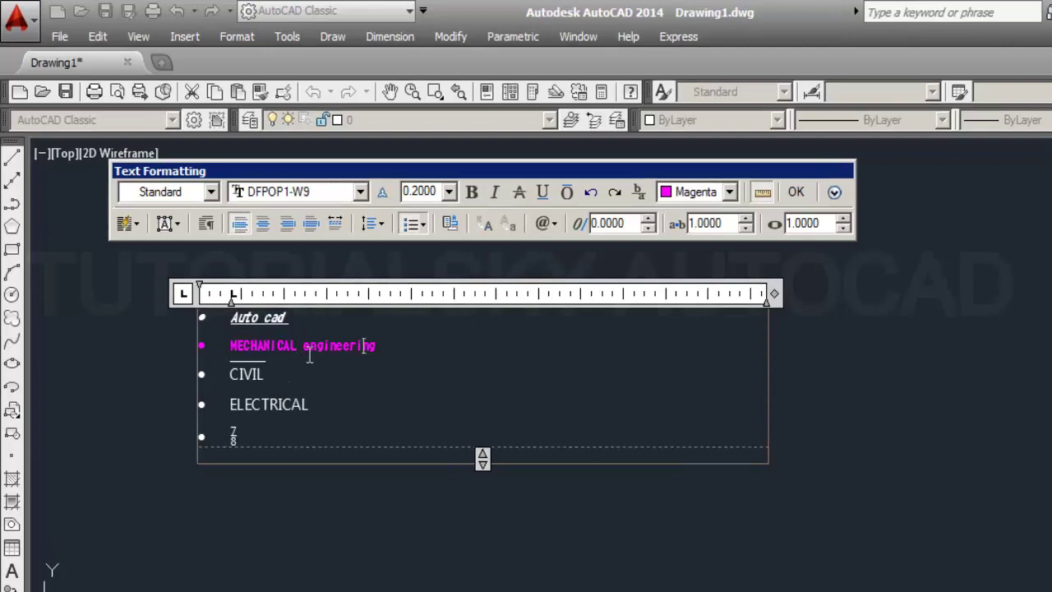
pyautogui.moveTo(303, 349); pyautogui.dragTo(383, 349)
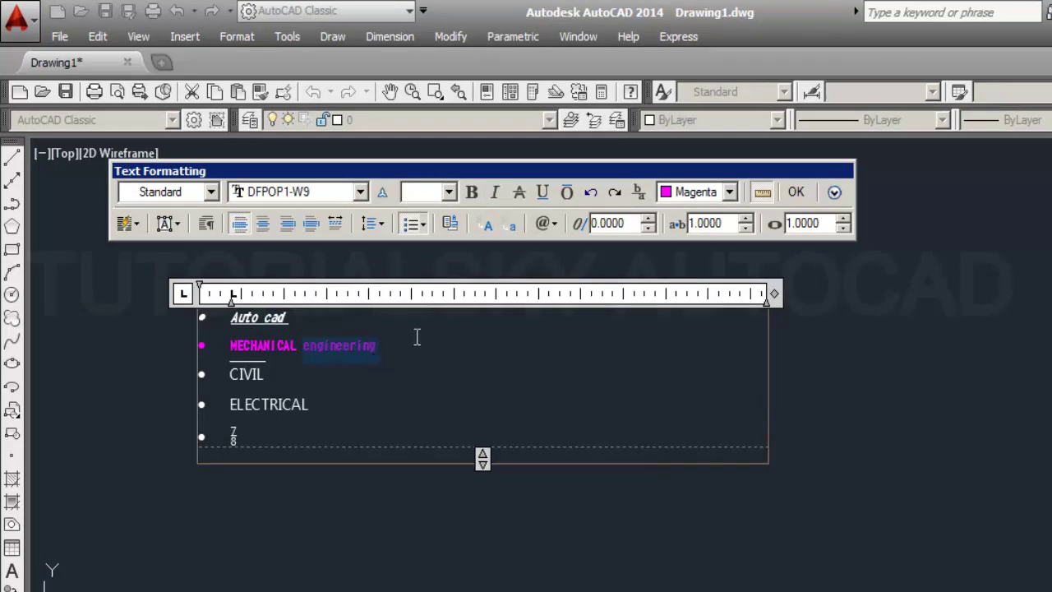
pyautogui.click(485, 226)
# - Append a degree sign, 25 and another degree sign after ELECTRICAL
pyautogui.click(436, 452)
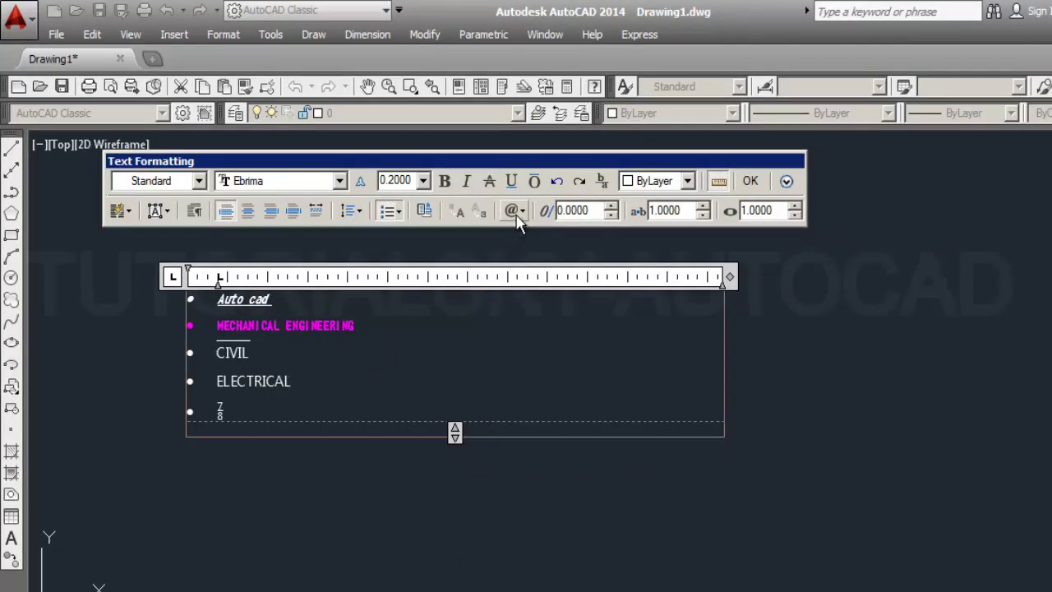
pyautogui.click(521, 214)
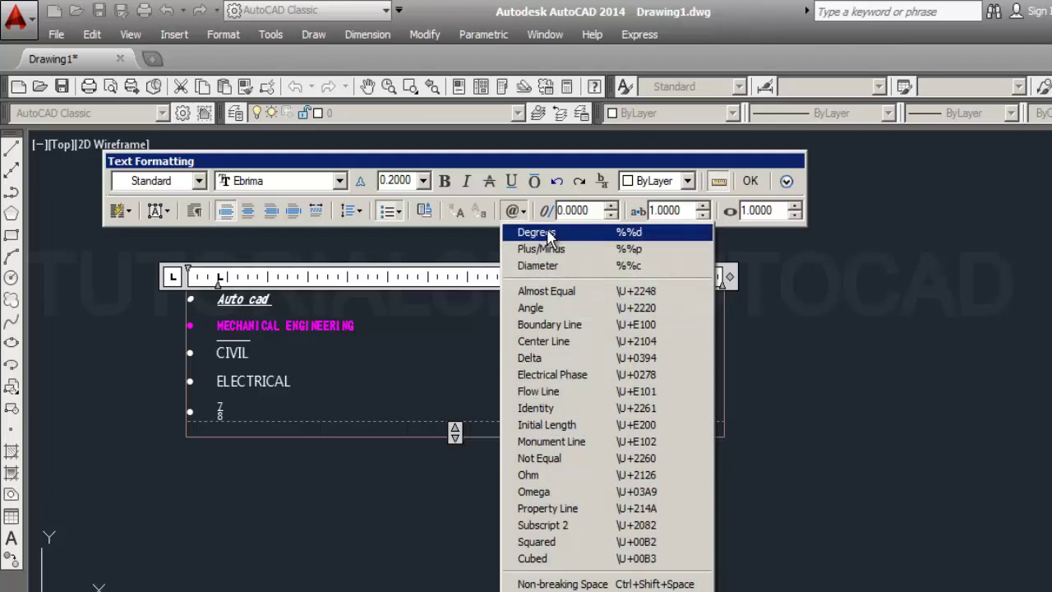
pyautogui.click(540, 233)
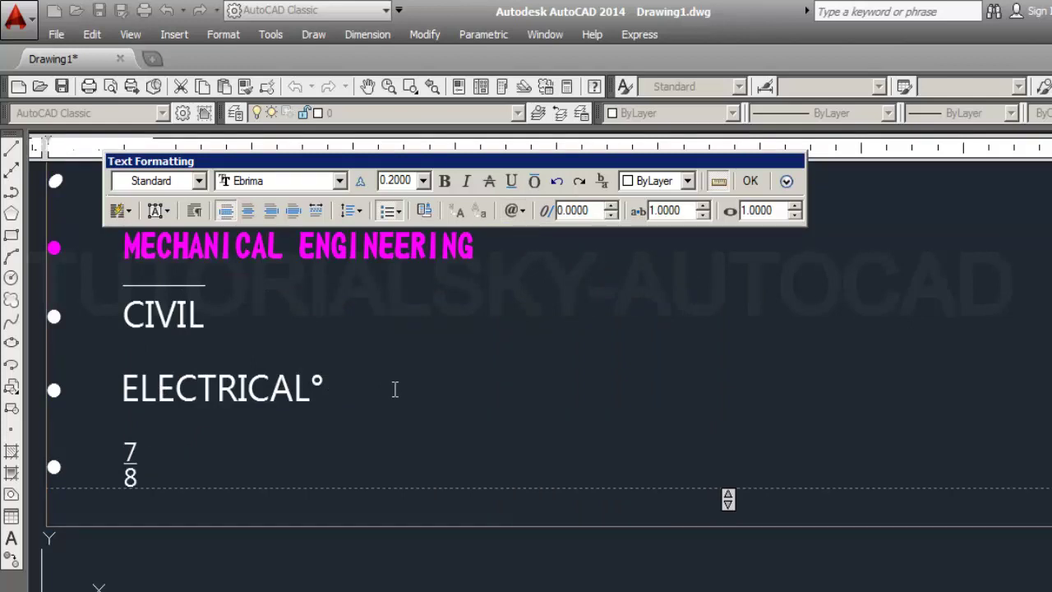
pyautogui.write(' 25')
pyautogui.click(526, 213)
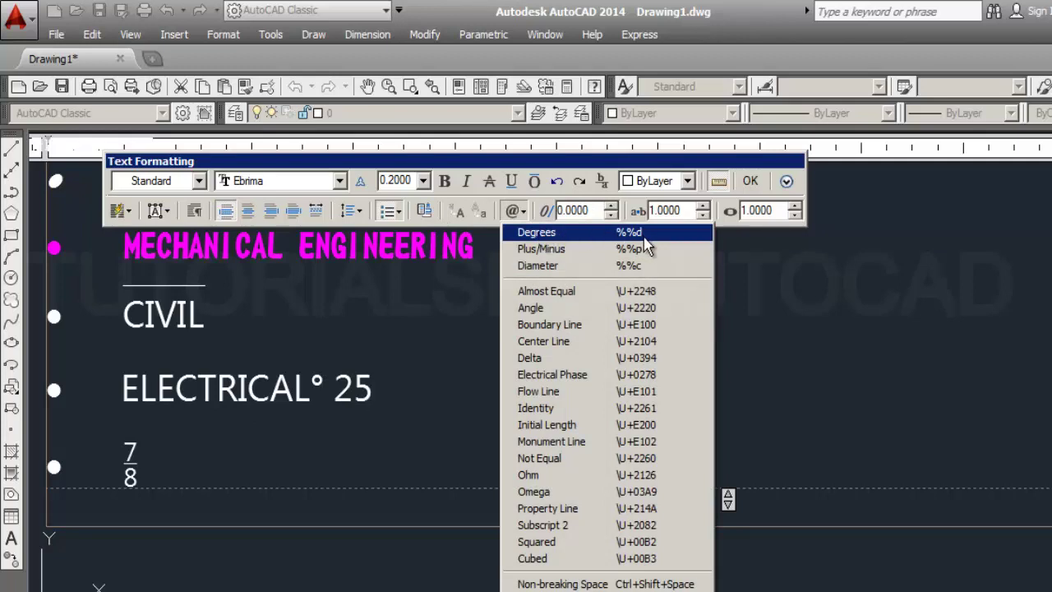
pyautogui.click(556, 237)
# - Add a plus/minus sign after 25°, then open Other symbols in Character Map
pyautogui.click(519, 212)
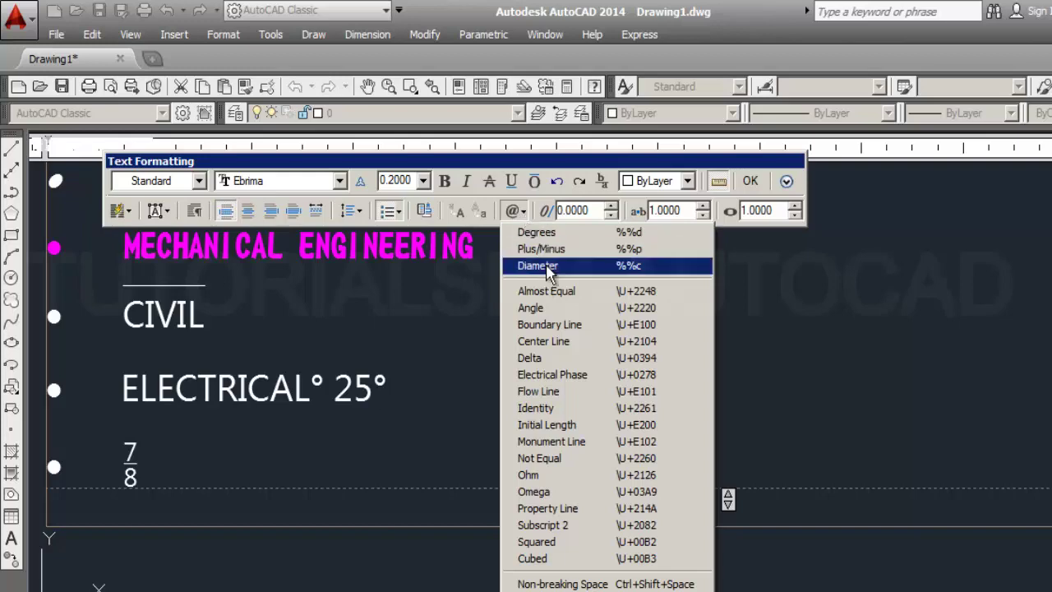
pyautogui.click(573, 250)
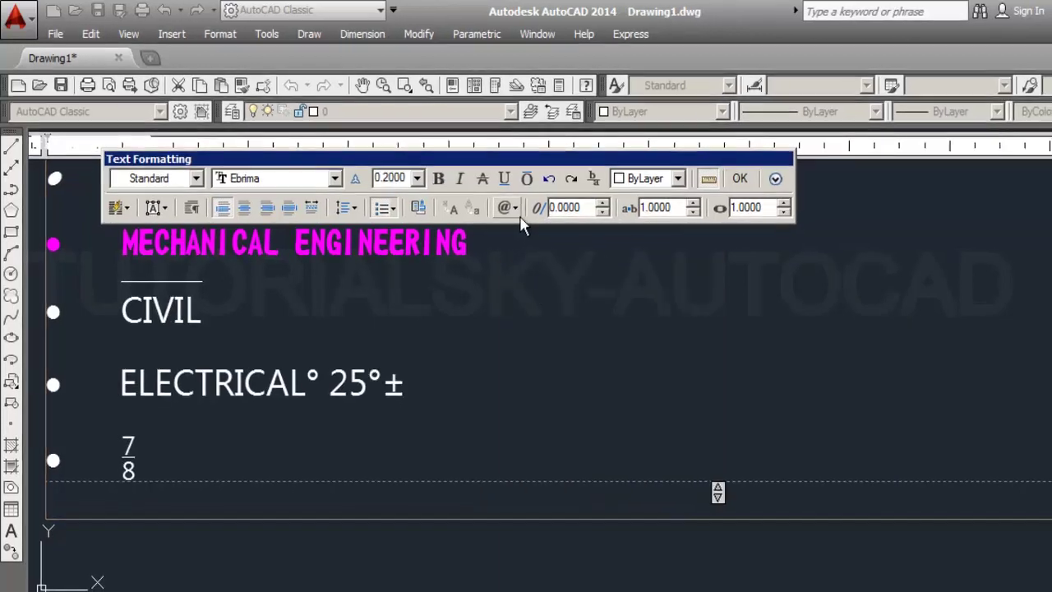
pyautogui.click(515, 211)
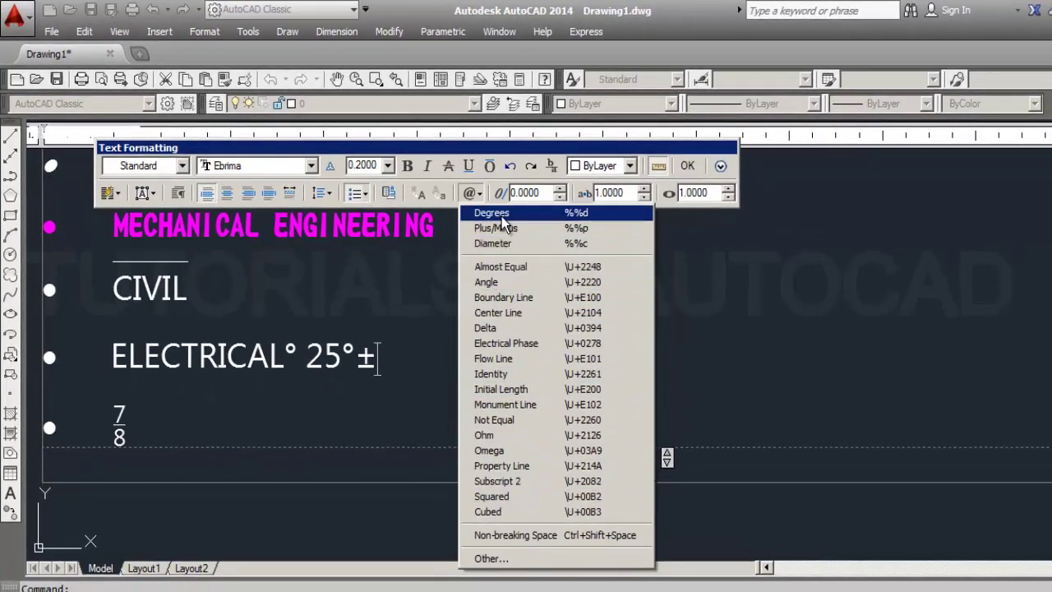
pyautogui.click(503, 562)
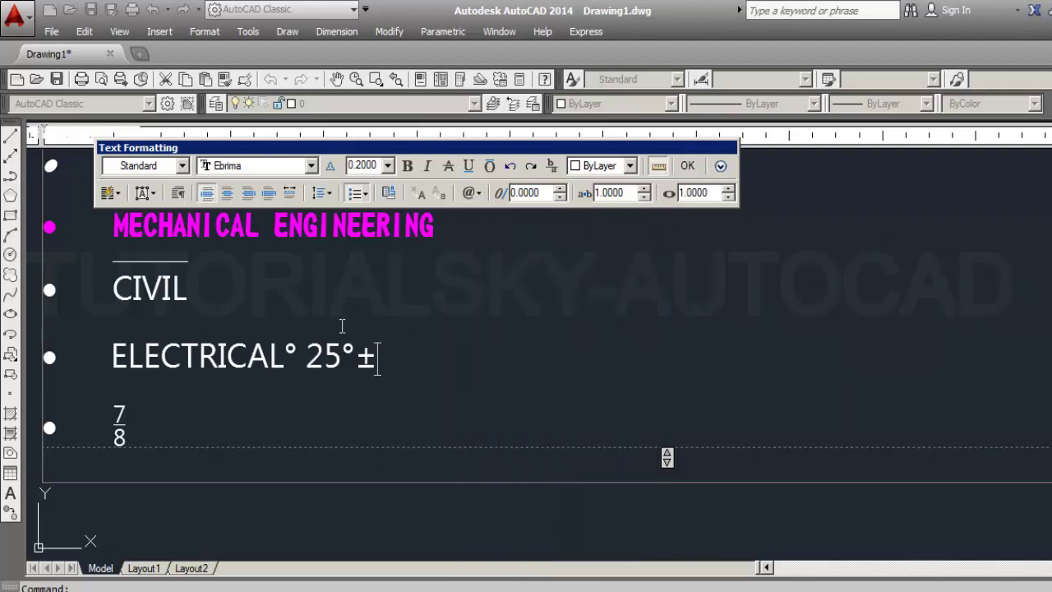
# - Move Character Map beside the text and show the Webdings font's character grid
pyautogui.moveTo(214, 72); pyautogui.dragTo(813, 81)
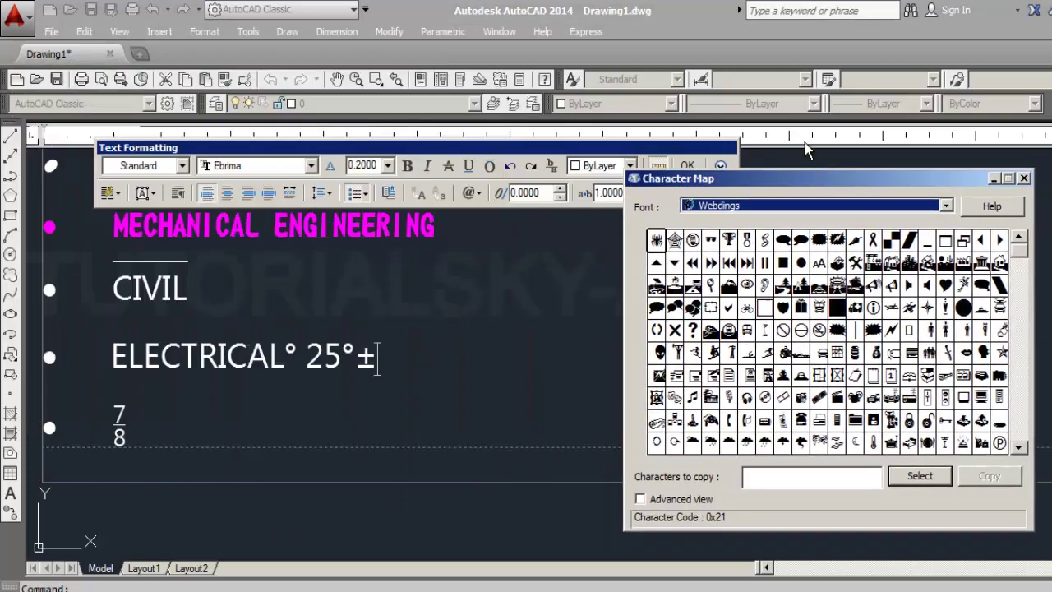
pyautogui.click(780, 111)
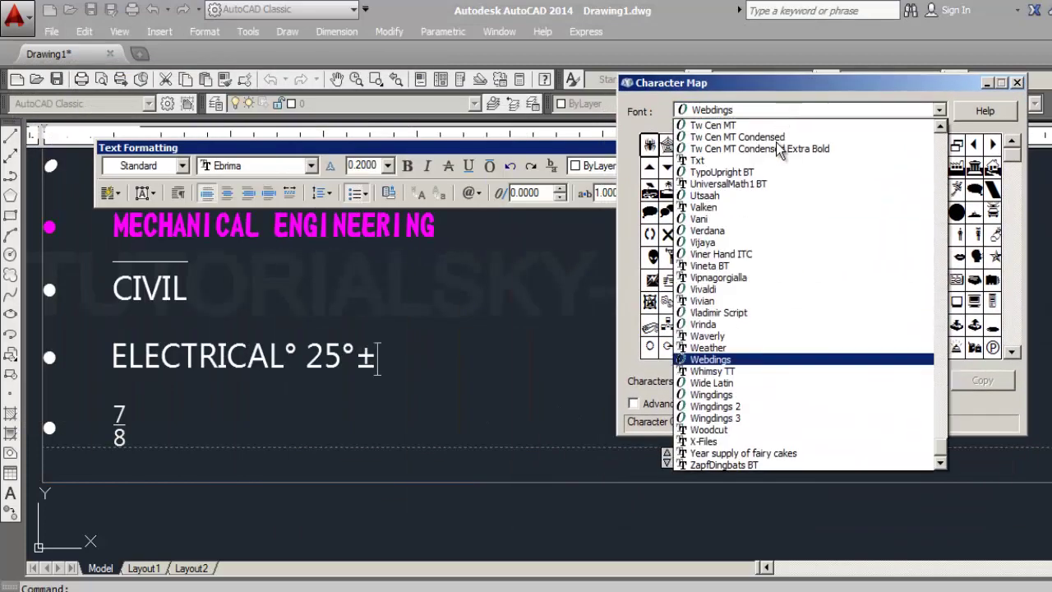
pyautogui.click(738, 363)
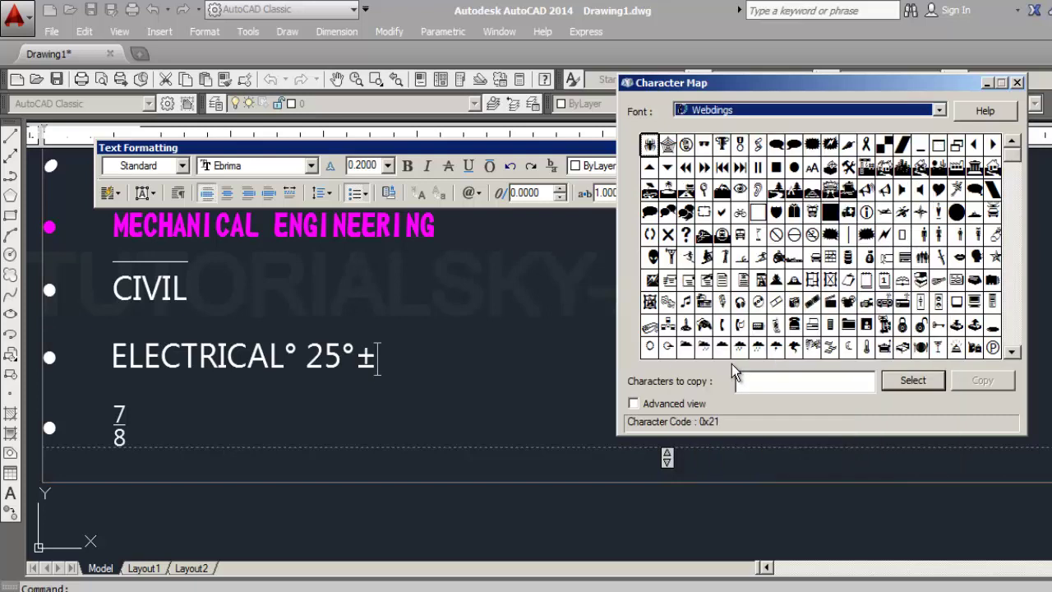
pyautogui.moveTo(772, 322); pyautogui.dragTo(796, 194)
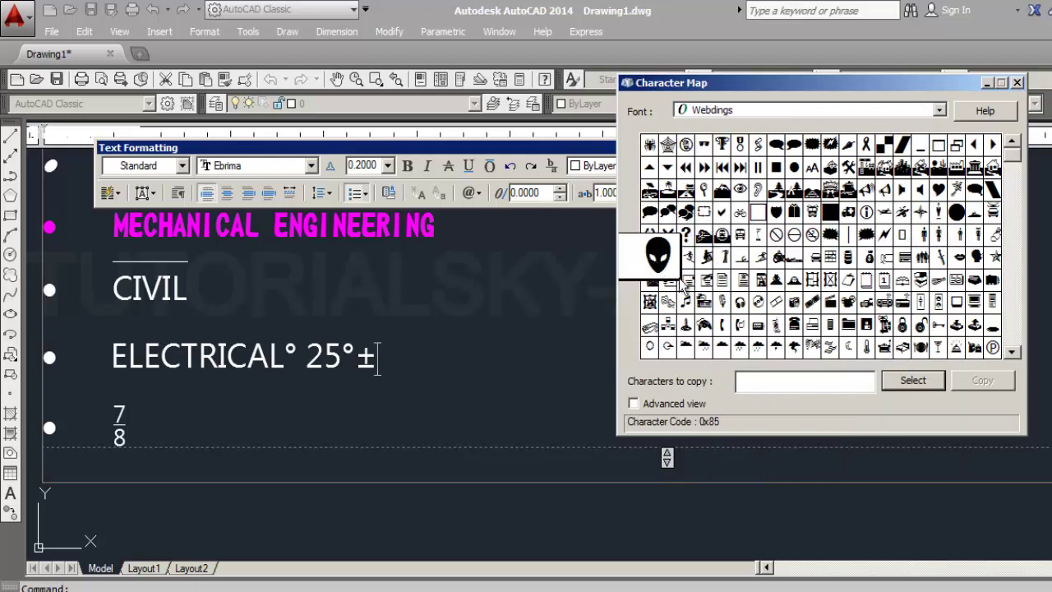
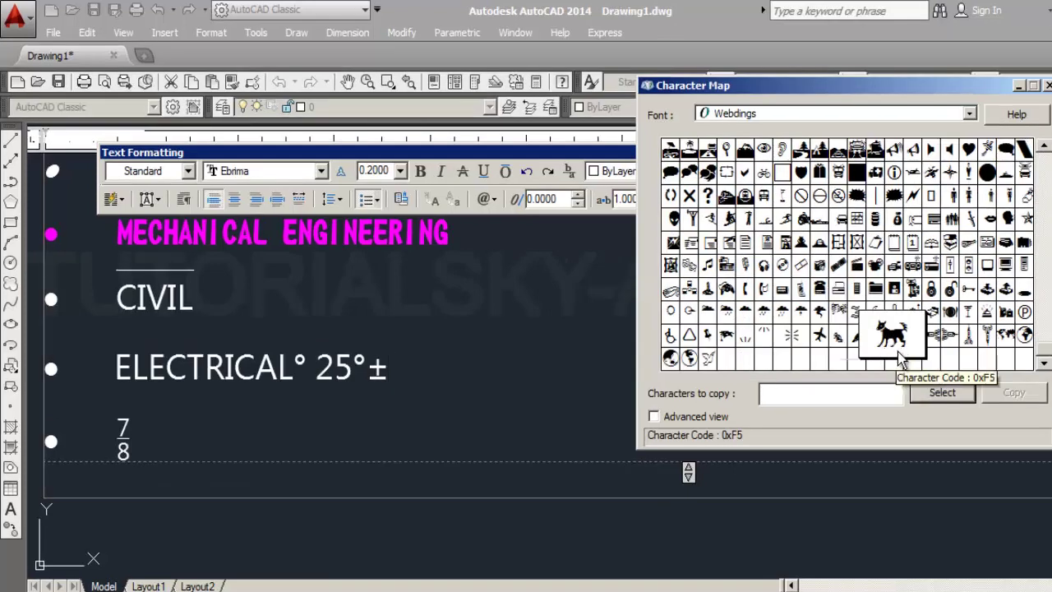
# - Copy the Webdings dog glyph (0xF5) from Character Map, then close Character Map
pyautogui.click(949, 395)
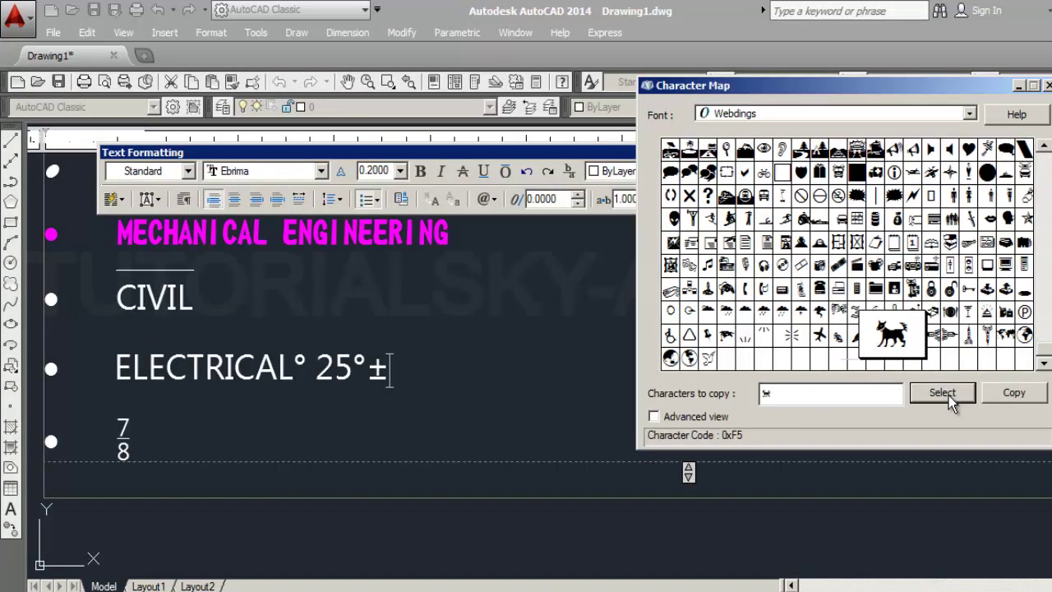
pyautogui.click(1011, 396)
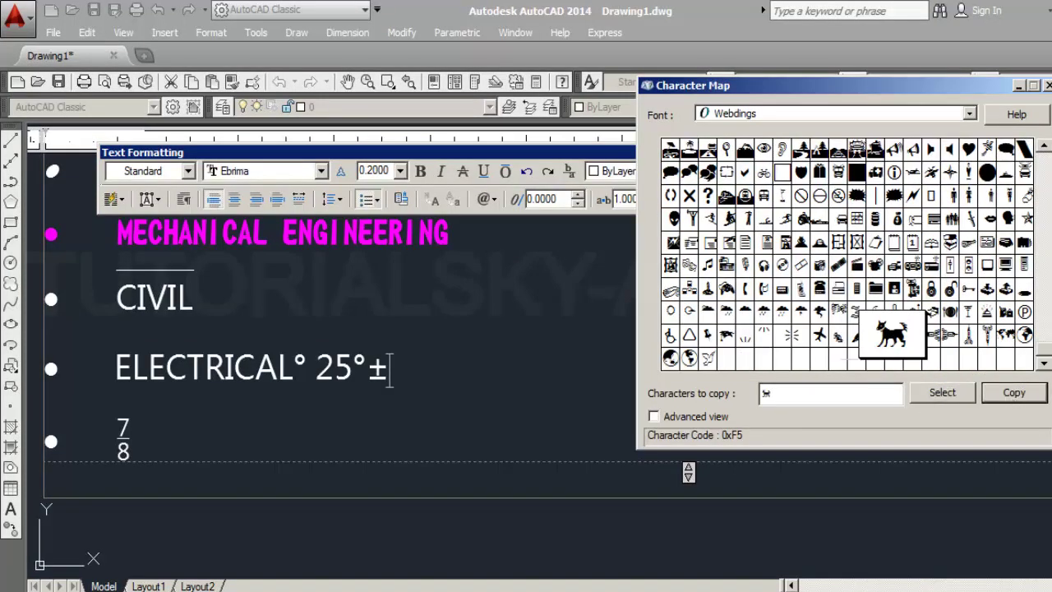
pyautogui.click(1048, 87)
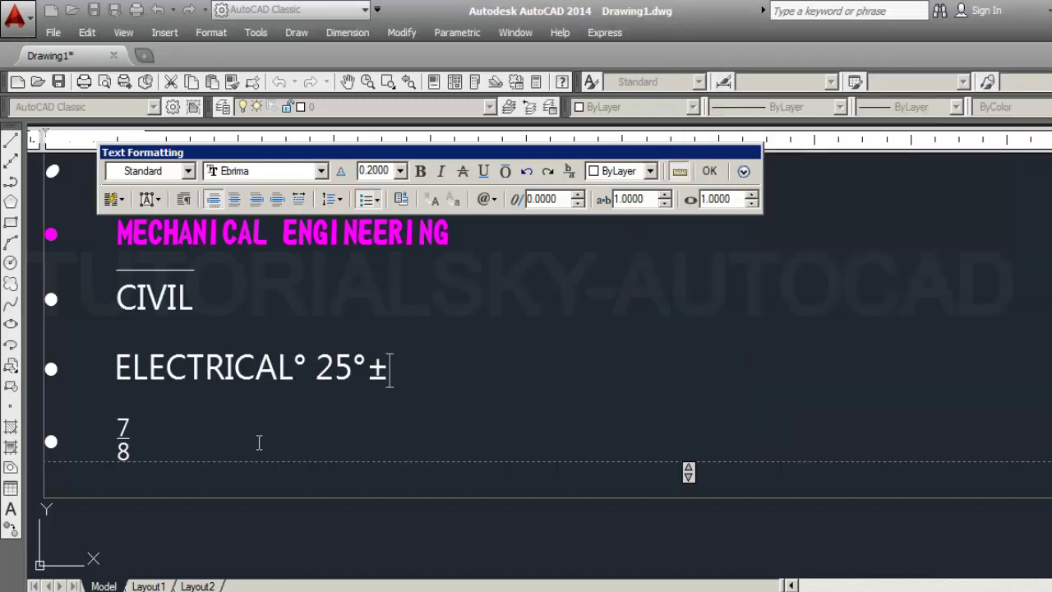
# - Paste the dog glyph onto a new bullet line below the 7/8 fraction and clear its height value
pyautogui.scroll(2, 258, 441)
pyautogui.scroll(-2, 427, 440)
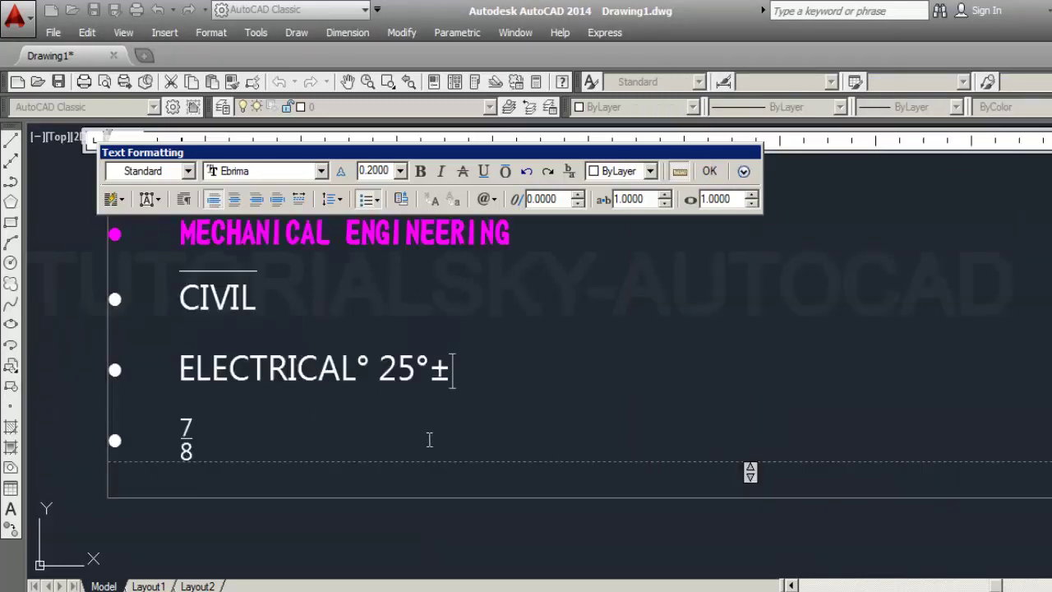
pyautogui.click(522, 232)
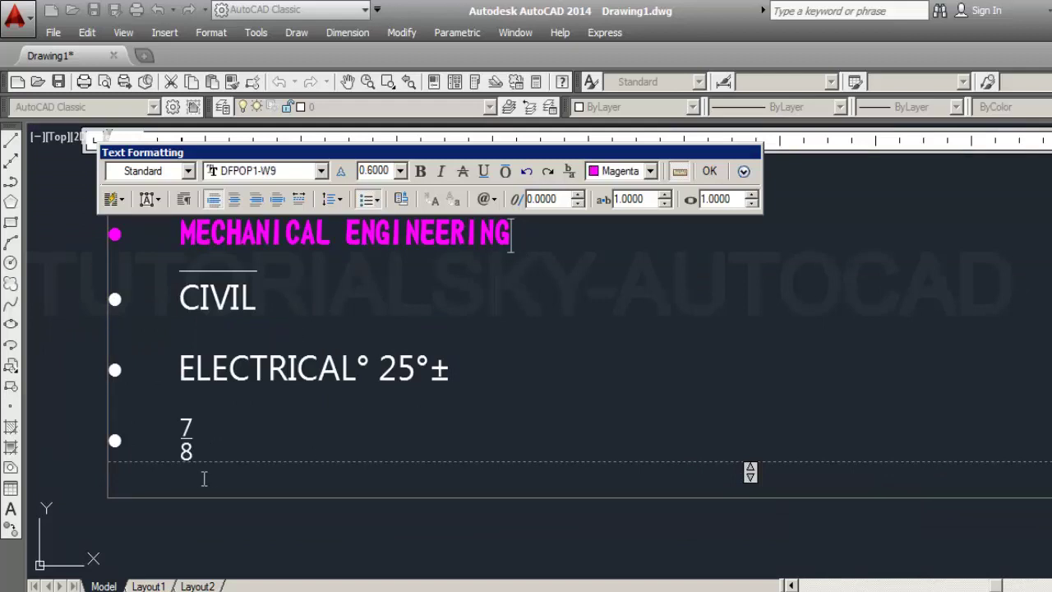
pyautogui.click(192, 436)
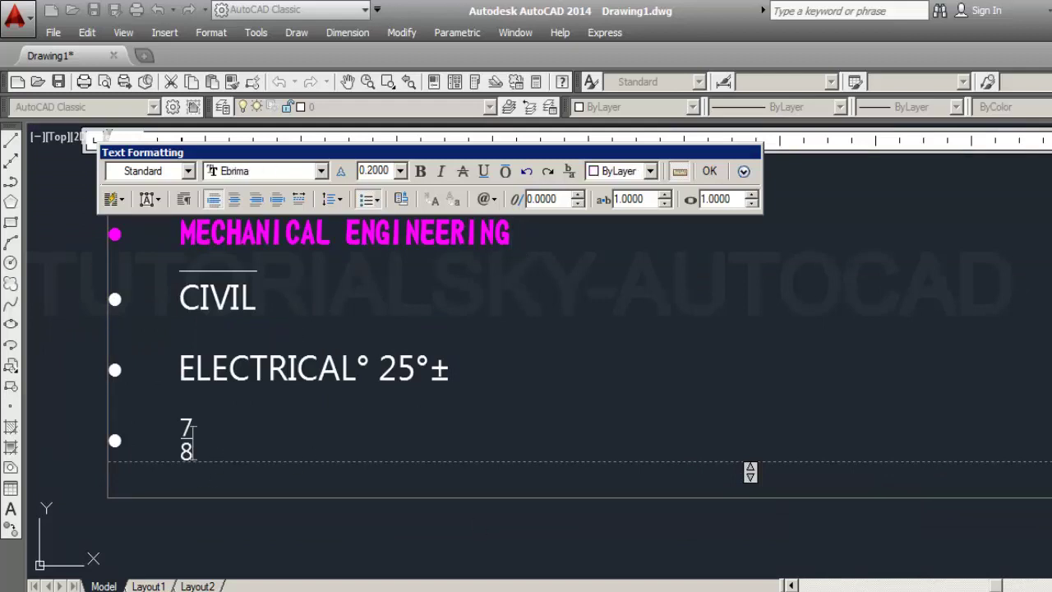
pyautogui.press('Return')
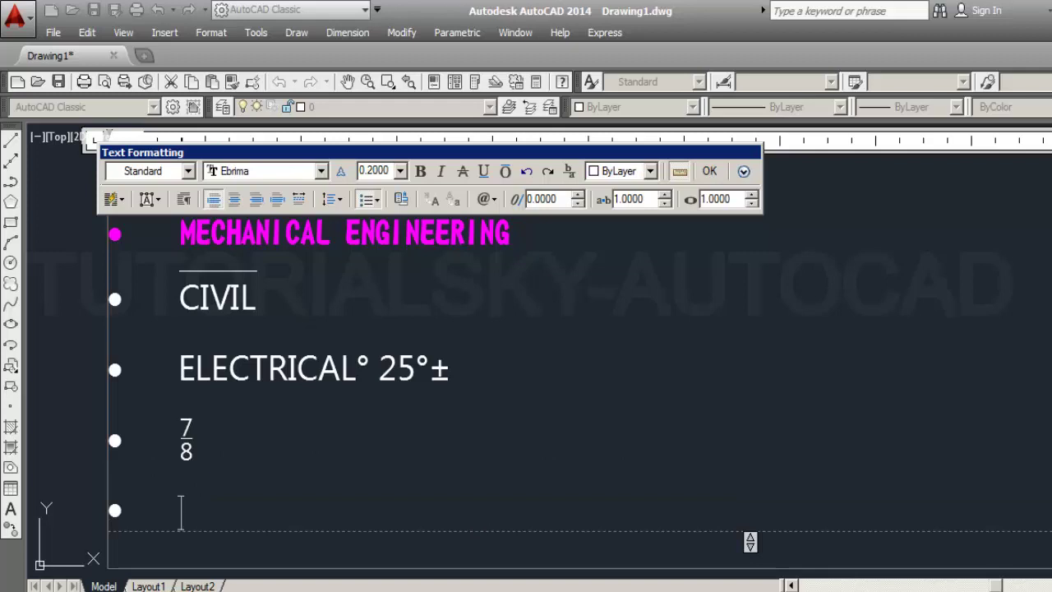
pyautogui.rightClick(183, 510)
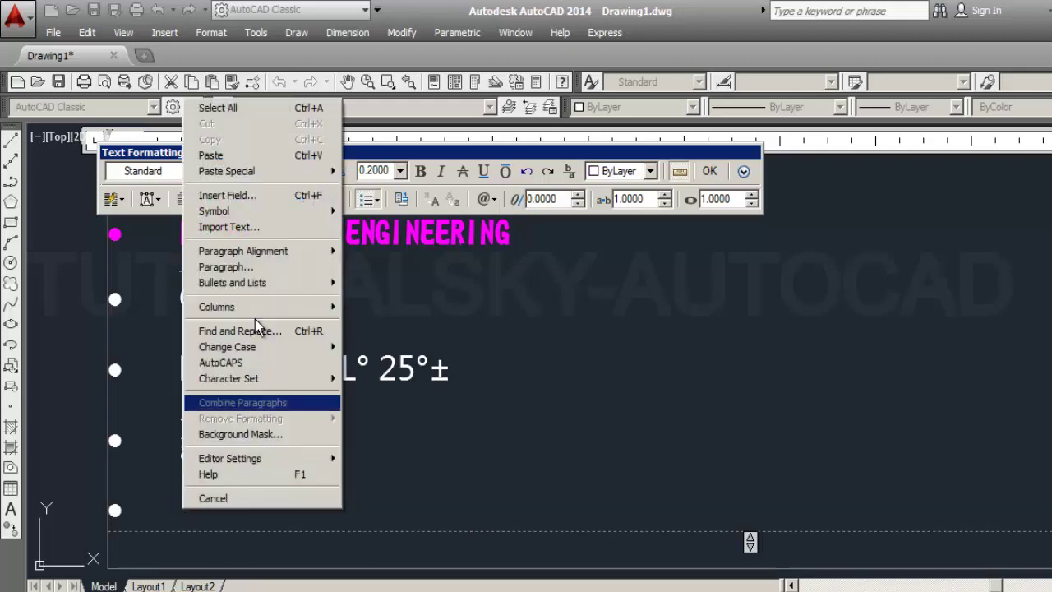
pyautogui.click(211, 156)
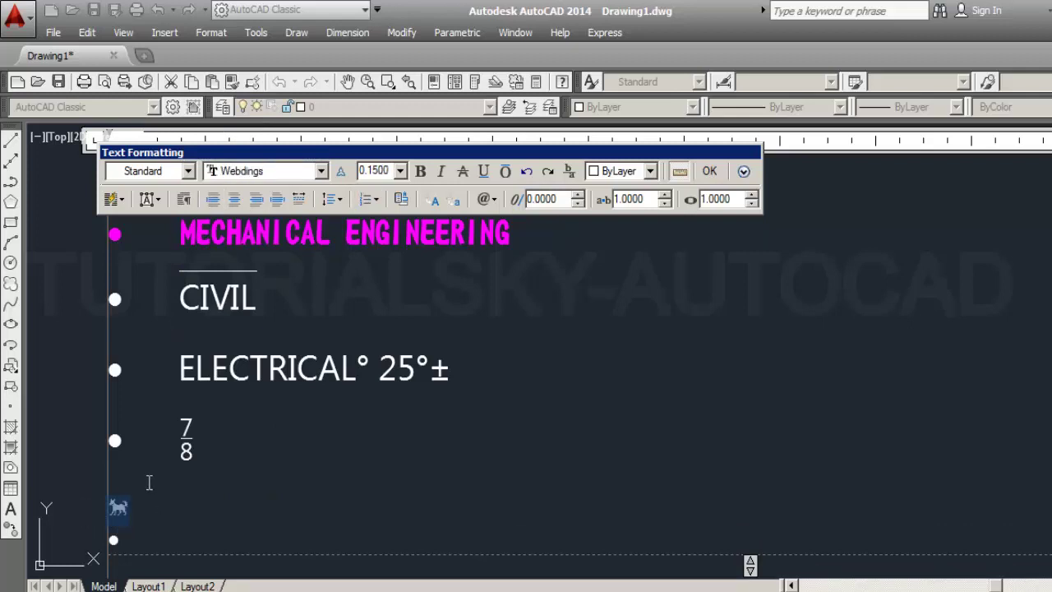
pyautogui.click(389, 169)
pyautogui.press('BackSpace')
# - Enlarge the dog glyph to a text height of 1
pyautogui.press('Return')
pyautogui.scroll(-5, 288, 464)
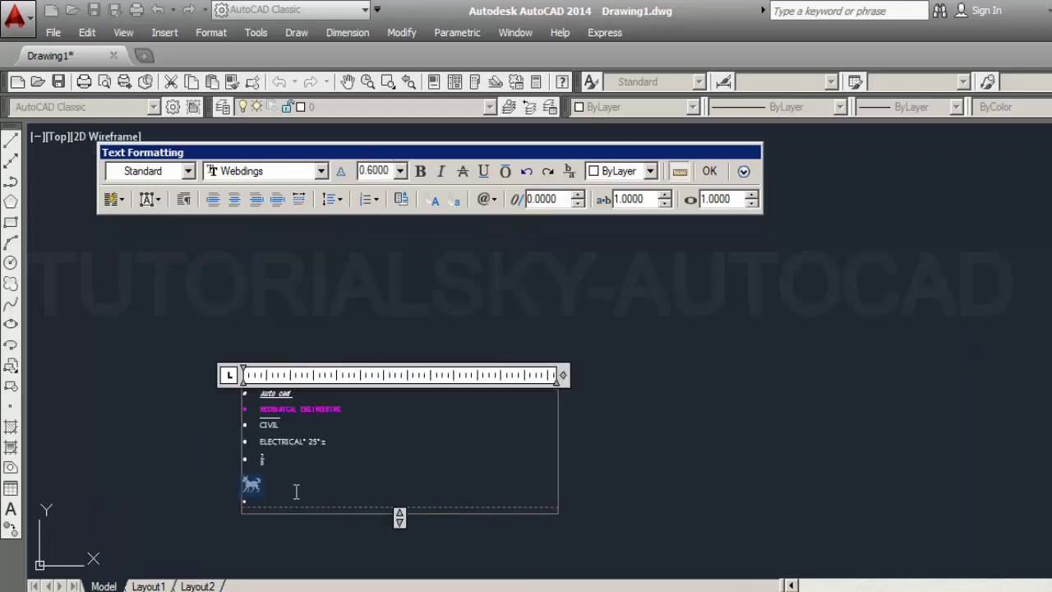
pyautogui.scroll(5, 247, 485)
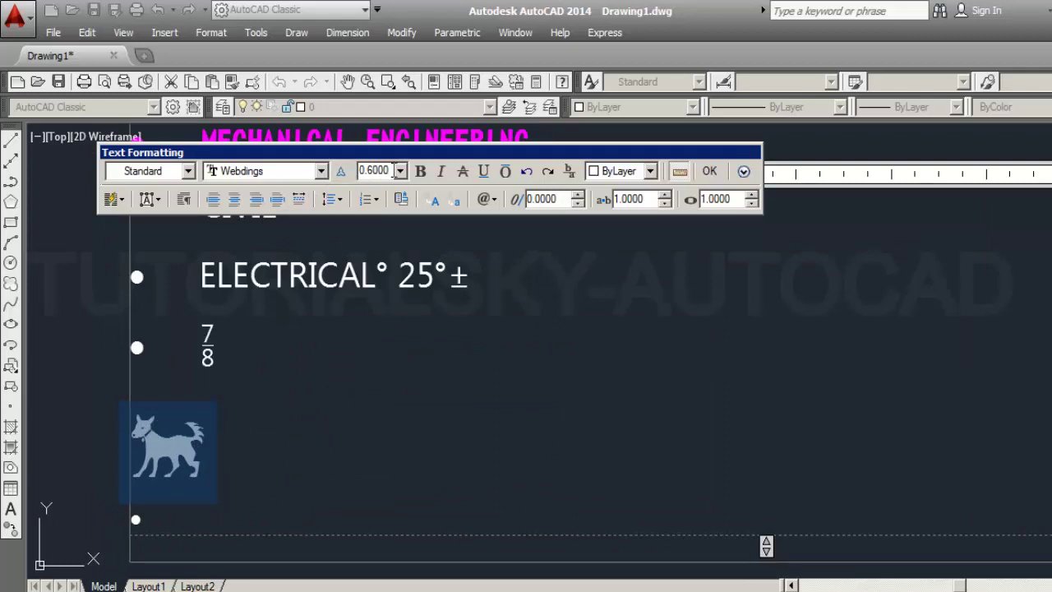
pyautogui.click(391, 170)
pyautogui.write('1')
pyautogui.press('Return')
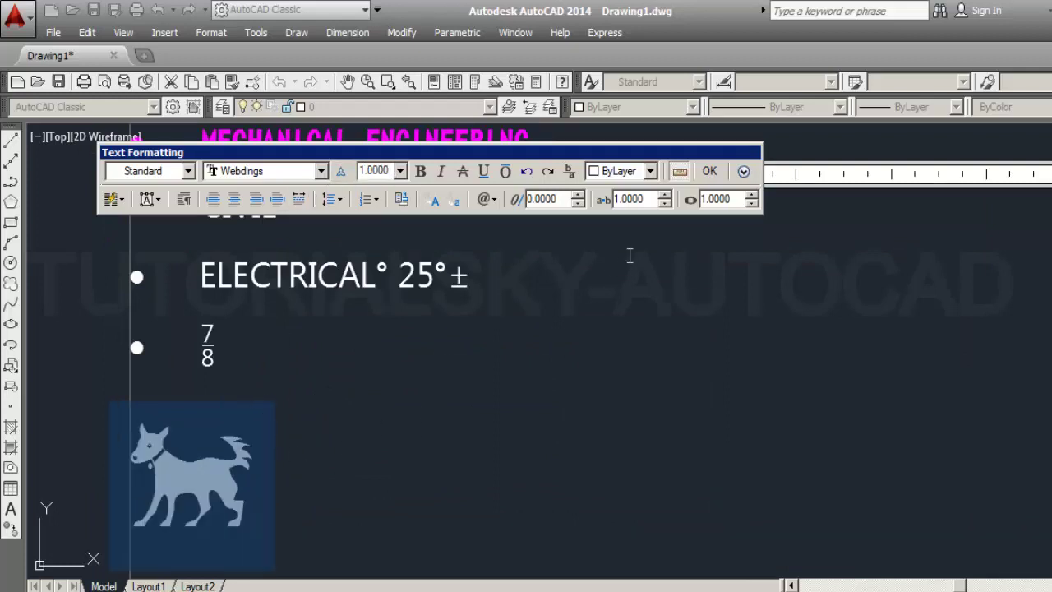
# - Colour the dog glyph red and deselect it
pyautogui.click(649, 173)
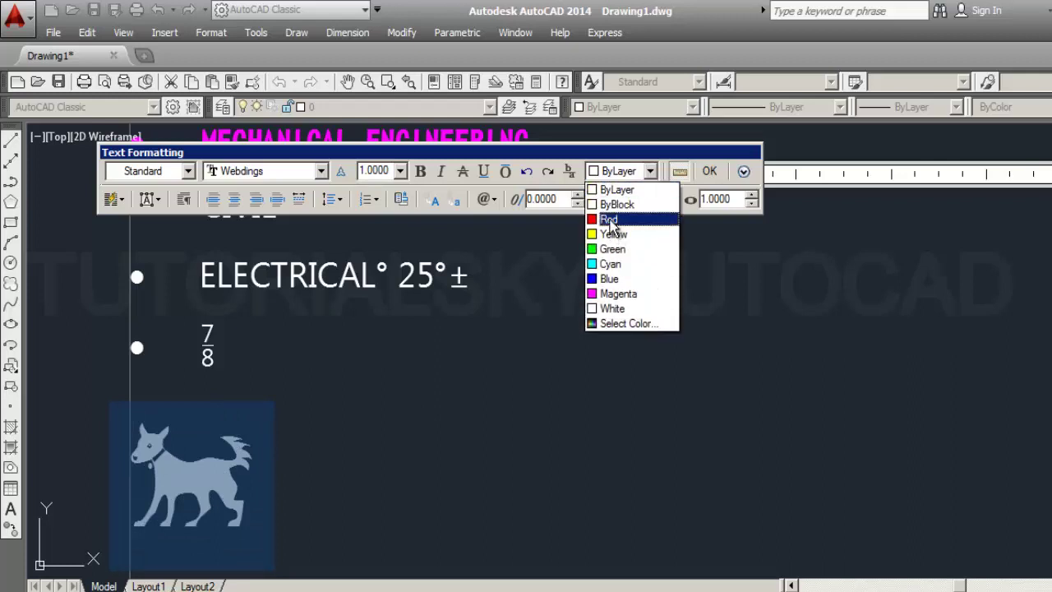
pyautogui.click(609, 218)
pyautogui.click(648, 174)
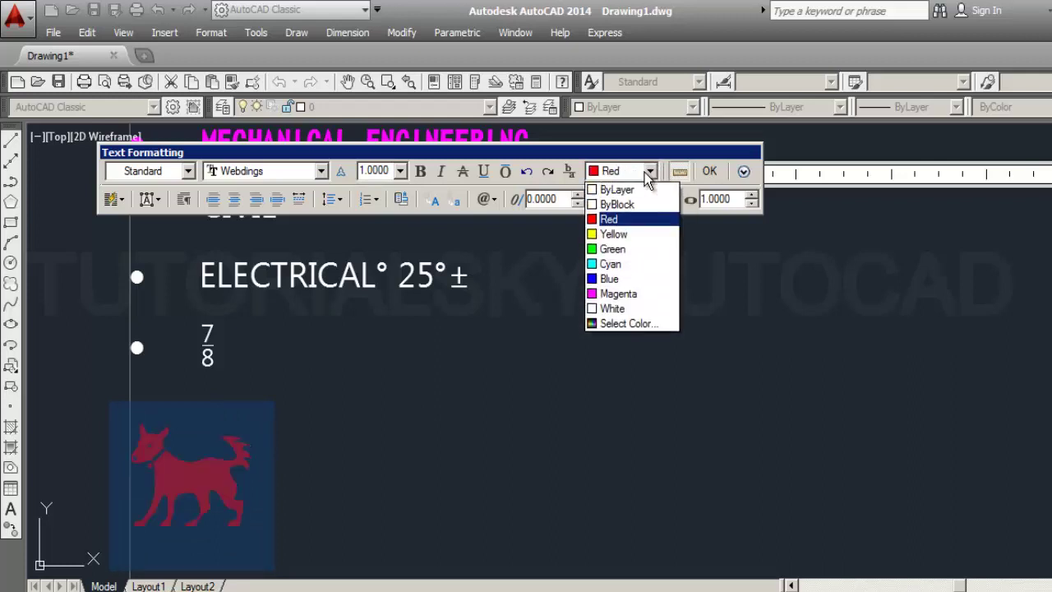
pyautogui.click(433, 428)
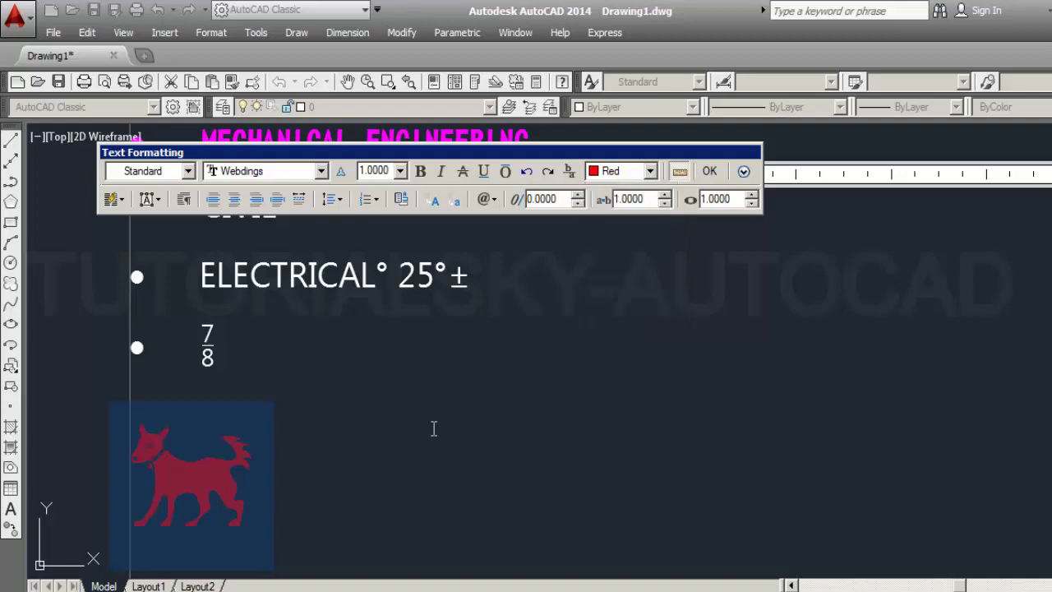
pyautogui.click(434, 429)
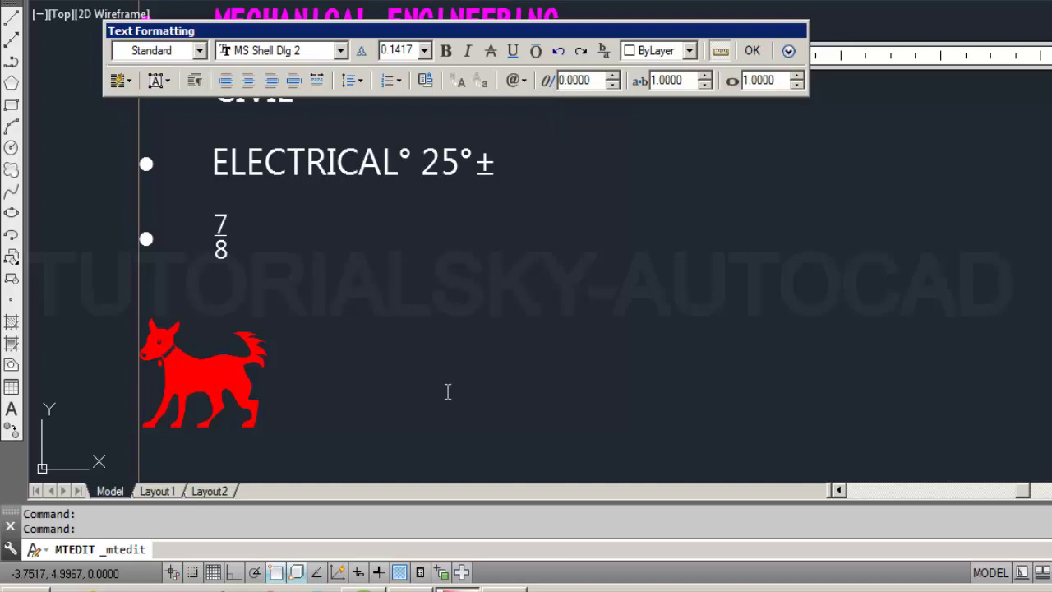
pyautogui.scroll(3, 448, 391)
pyautogui.scroll(-3, 447, 392)
pyautogui.scroll(-2, 446, 390)
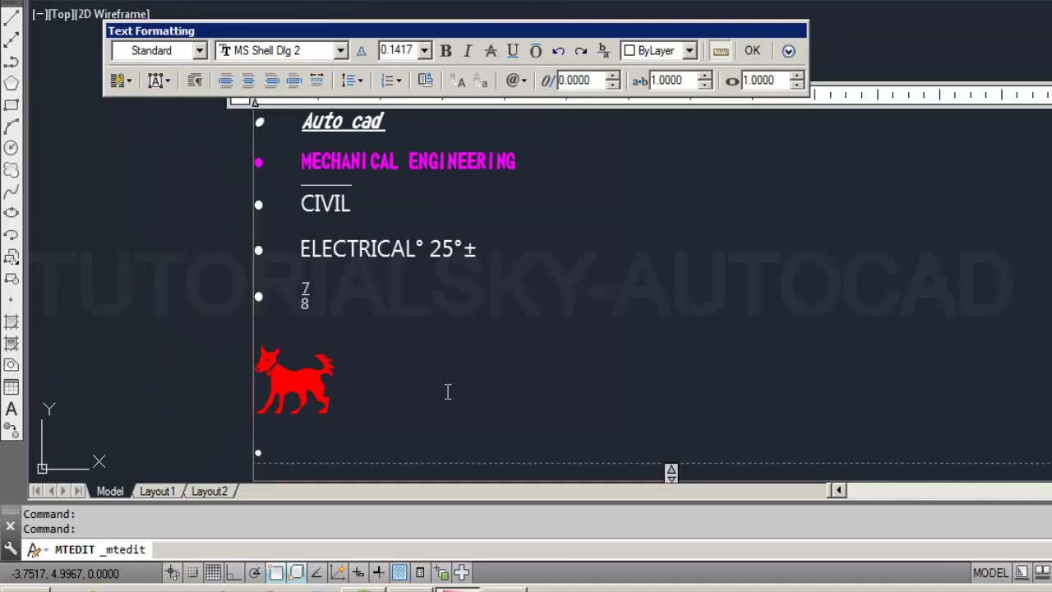
pyautogui.moveTo(352, 205); pyautogui.dragTo(281, 206)
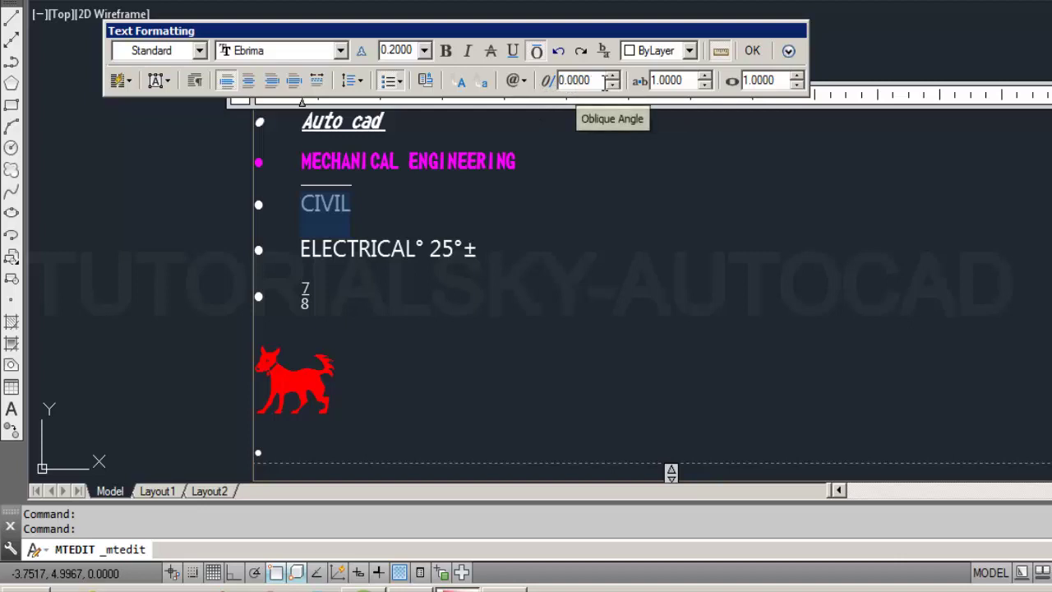
pyautogui.click(613, 77)
pyautogui.click(613, 77)
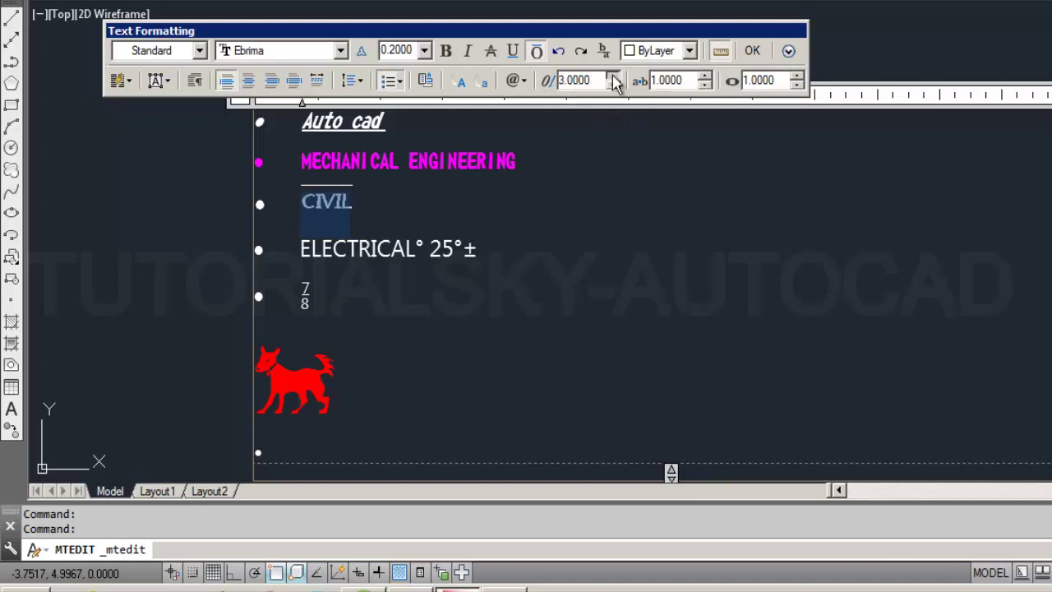
pyautogui.click(613, 77)
pyautogui.click(613, 77)
pyautogui.click(613, 77)
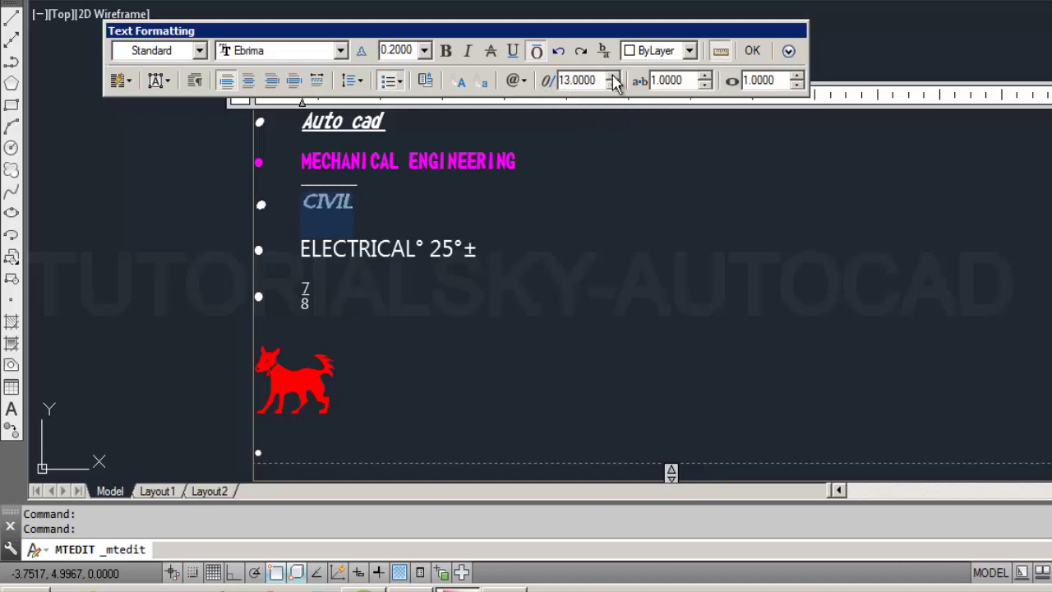
pyautogui.click(613, 76)
pyautogui.click(613, 77)
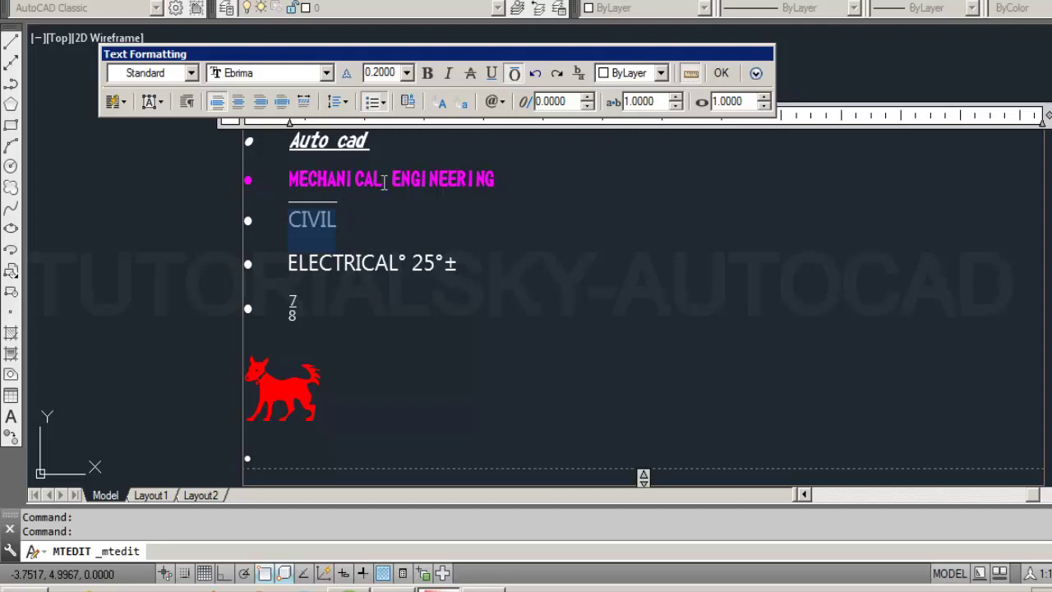
# - Give MECHANICAL a tracking of 2.1 and a slight slant, then select ENGINEERING
pyautogui.moveTo(384, 181); pyautogui.dragTo(287, 181)
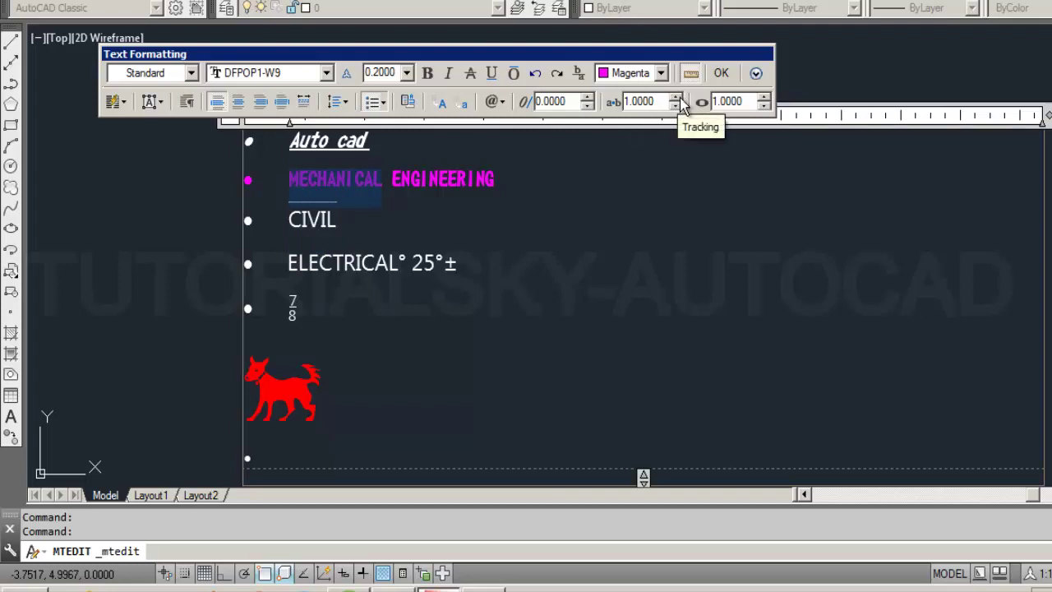
pyautogui.click(676, 97)
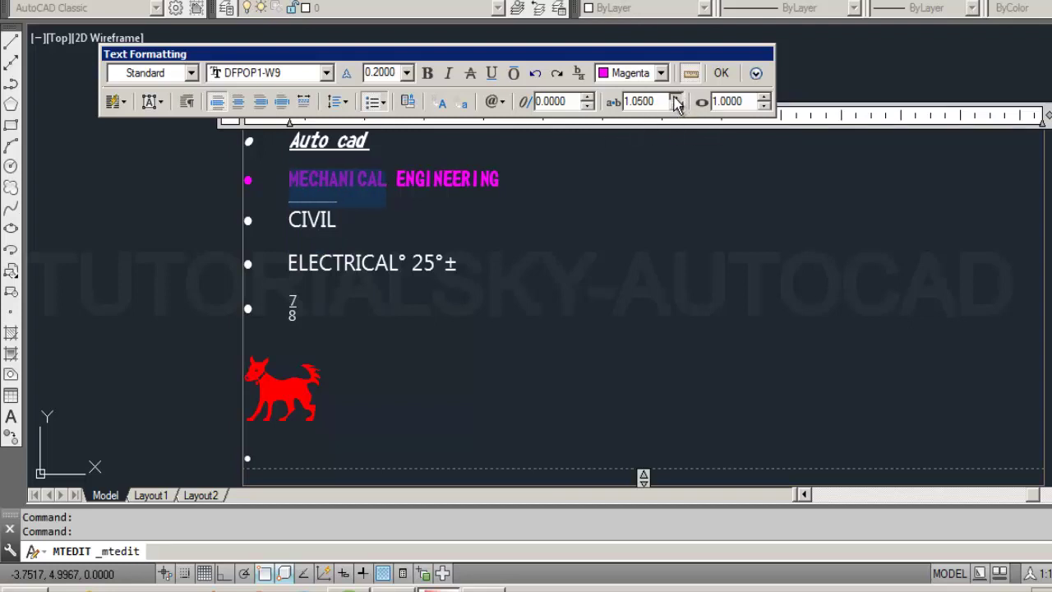
pyautogui.click(676, 97)
pyautogui.click(676, 97)
pyautogui.click(675, 97)
pyautogui.click(676, 97)
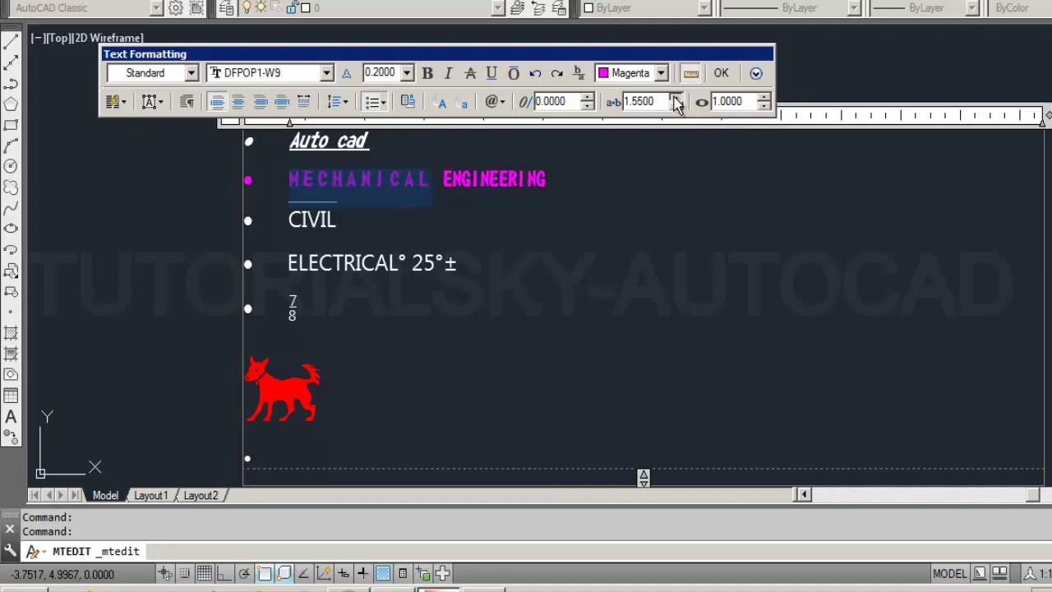
pyautogui.click(676, 97)
pyautogui.click(676, 97)
pyautogui.click(675, 97)
pyautogui.click(676, 97)
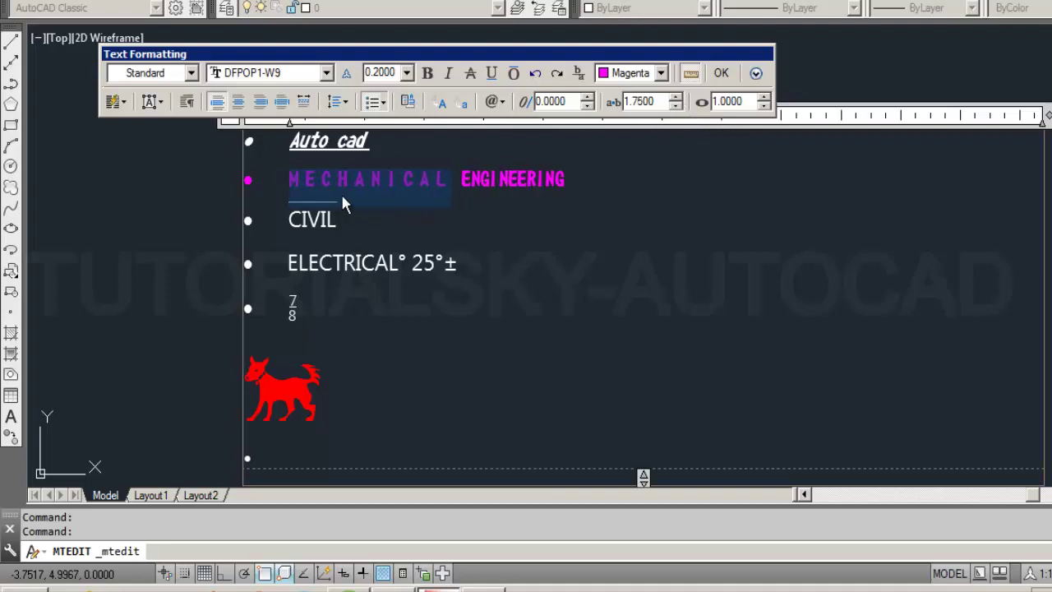
pyautogui.click(587, 97)
pyautogui.click(587, 97)
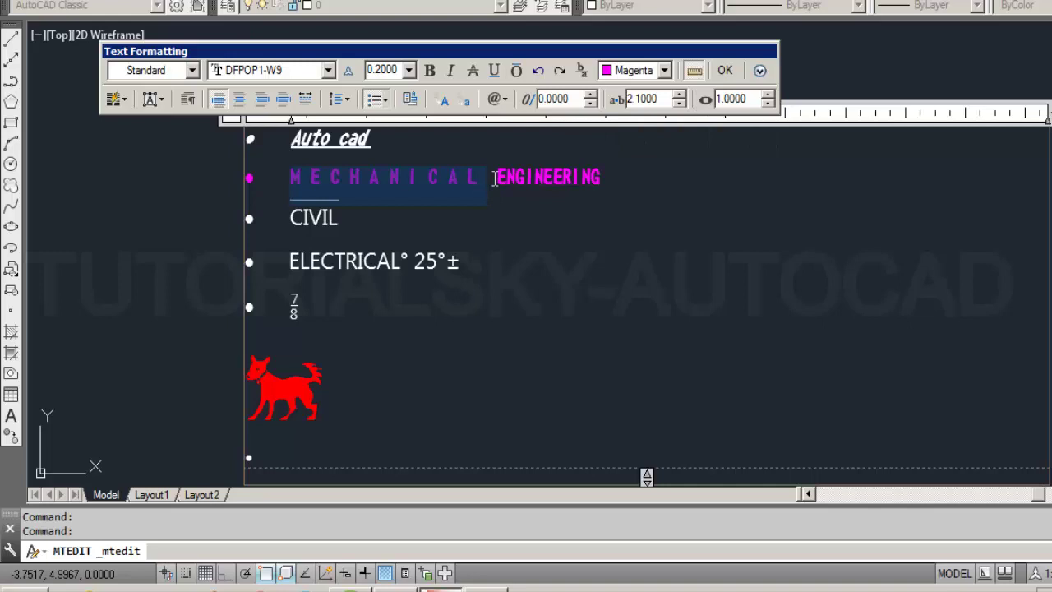
pyautogui.moveTo(494, 179); pyautogui.dragTo(605, 178)
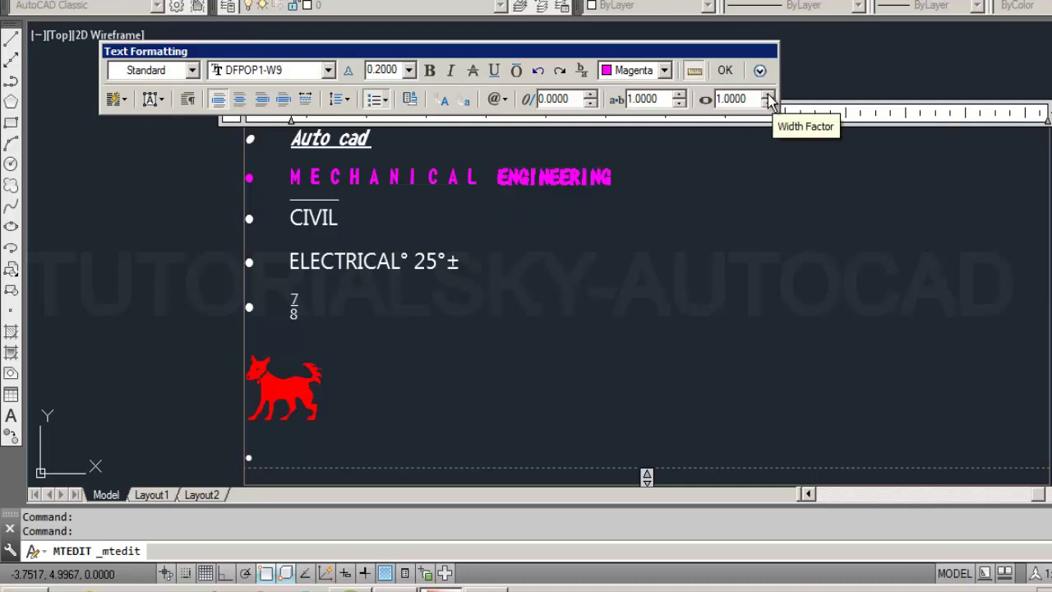
# - Stretch ENGINEERING to a 2.7 width factor, then reselect MECHANICAL and ENGINEERING
pyautogui.click(770, 96)
pyautogui.click(770, 95)
pyautogui.click(770, 96)
pyautogui.click(770, 95)
pyautogui.click(770, 96)
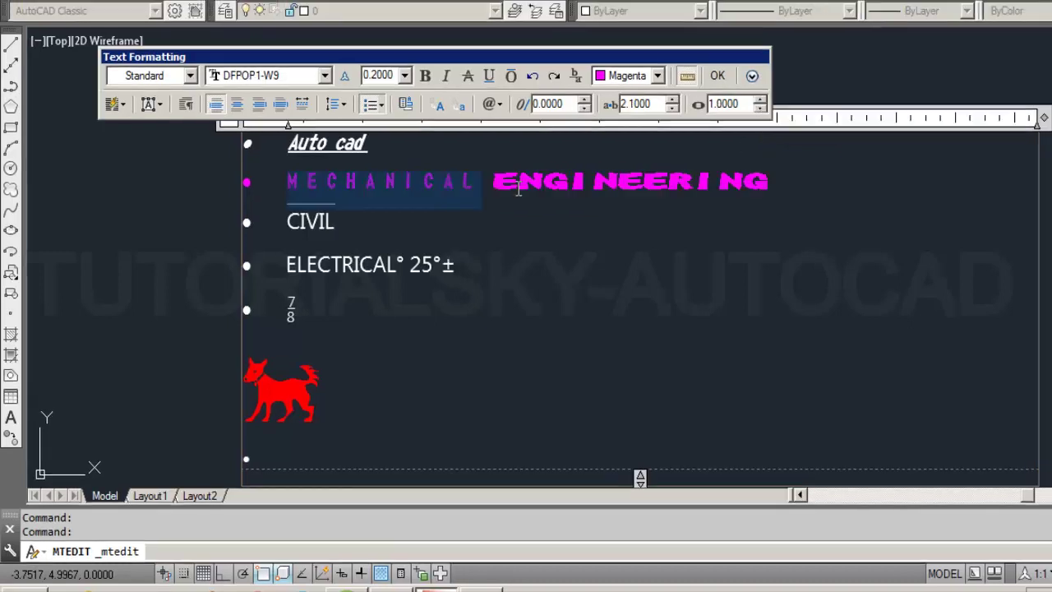
pyautogui.click(514, 187)
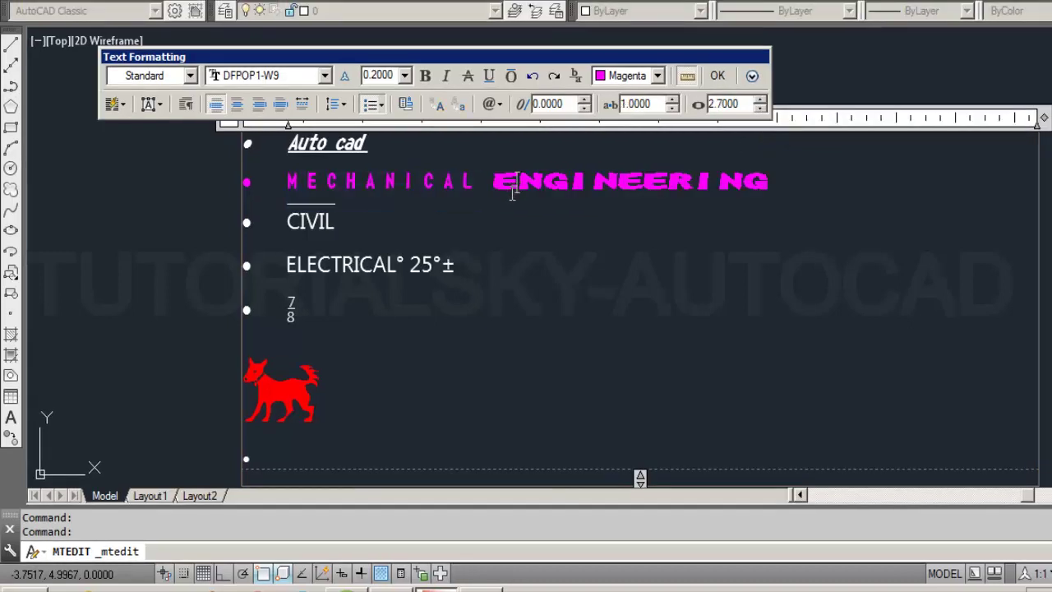
pyautogui.moveTo(484, 183)
pyautogui.mouseDown()
pyautogui.moveTo(351, 171)
pyautogui.moveTo(281, 180)
pyautogui.mouseUp()
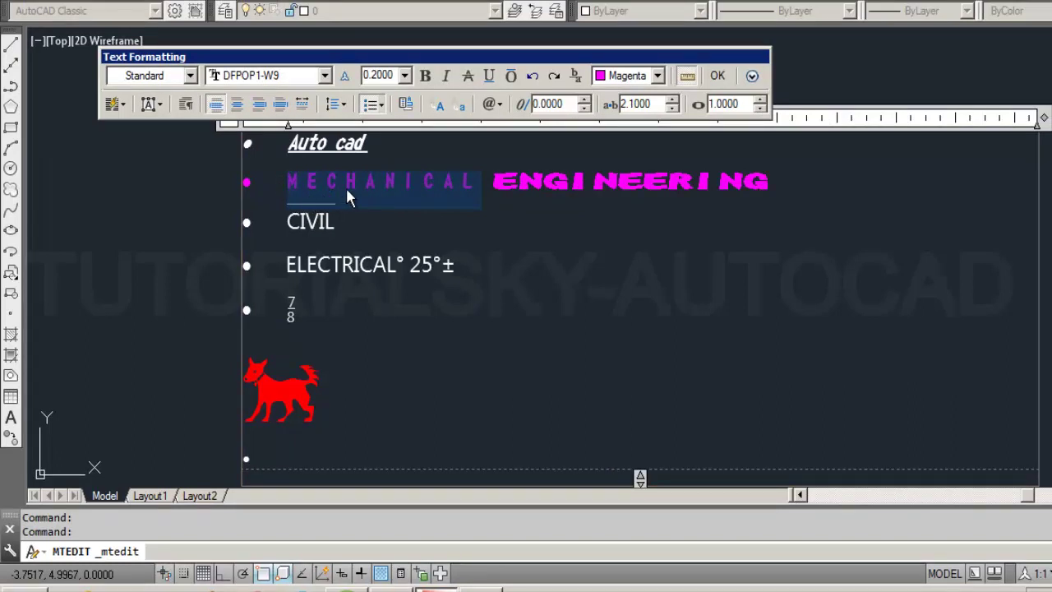
pyautogui.moveTo(773, 183); pyautogui.dragTo(493, 185)
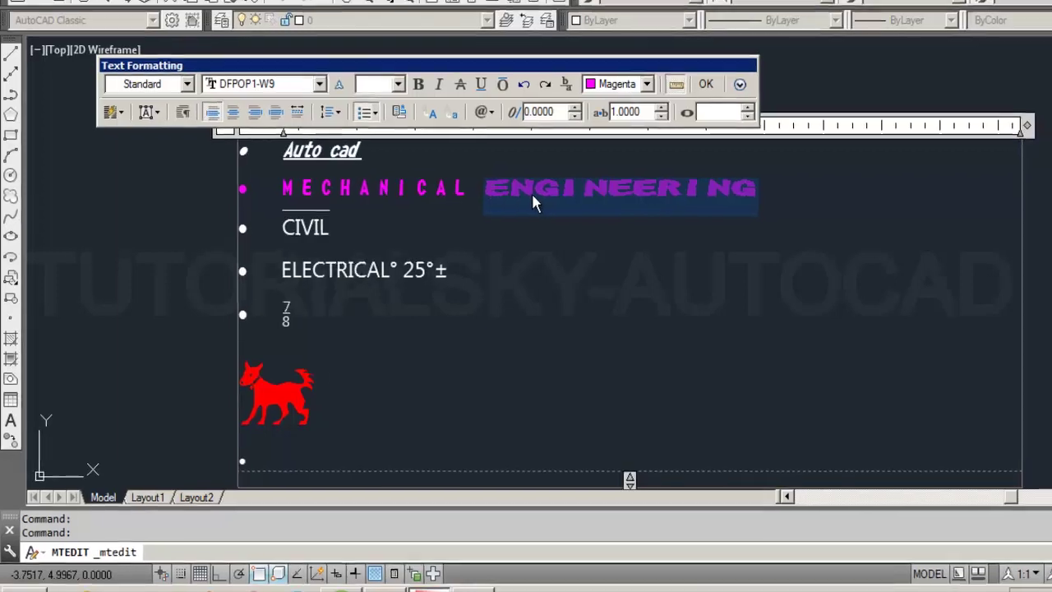